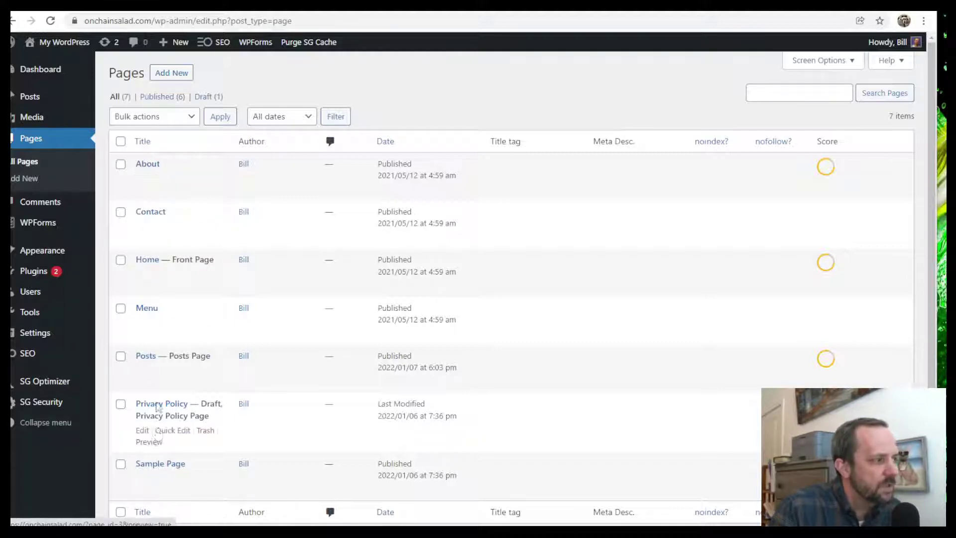
- Open the About page for editing and look through its sections down to the SEO settings
left_click(142, 180)
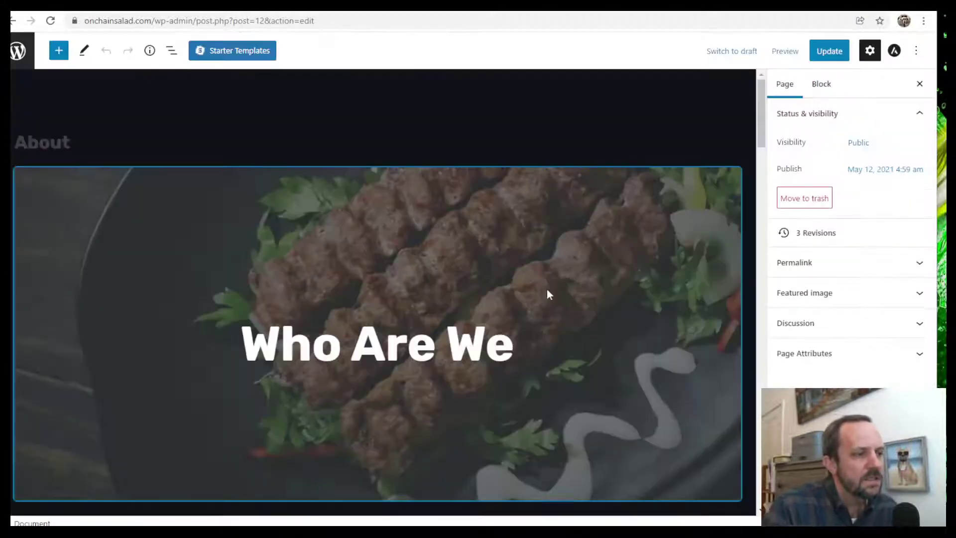
scroll(588, 274, "down", 15)
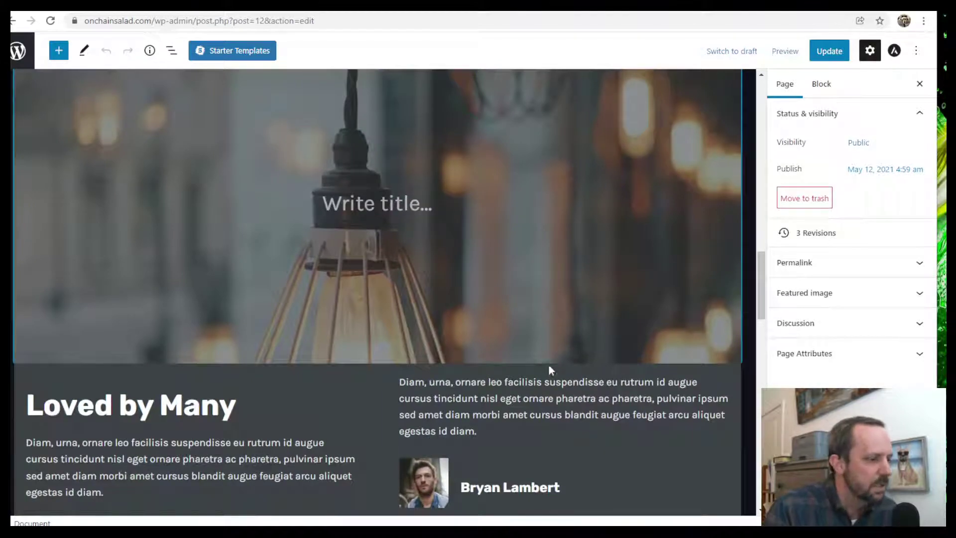
scroll(530, 376, "down", 10)
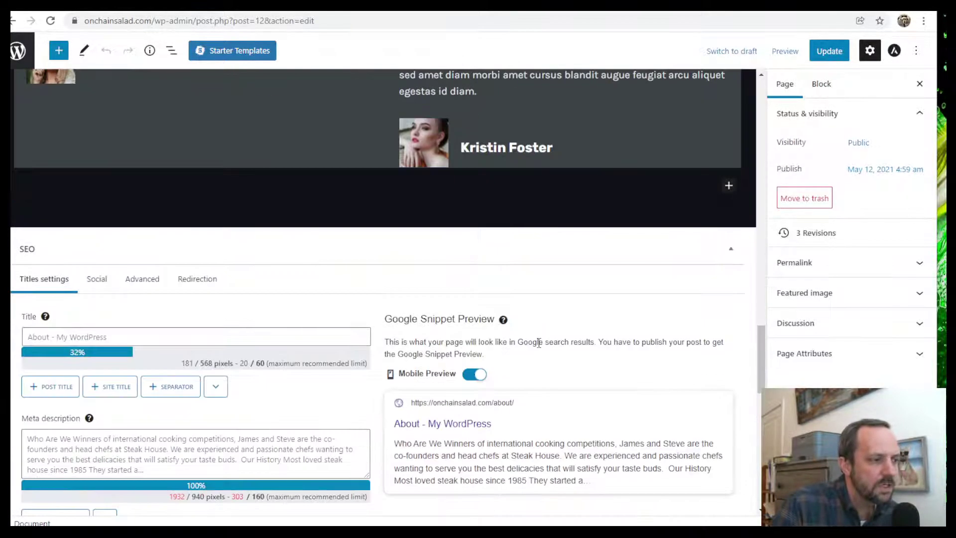
scroll(539, 343, "up", 10)
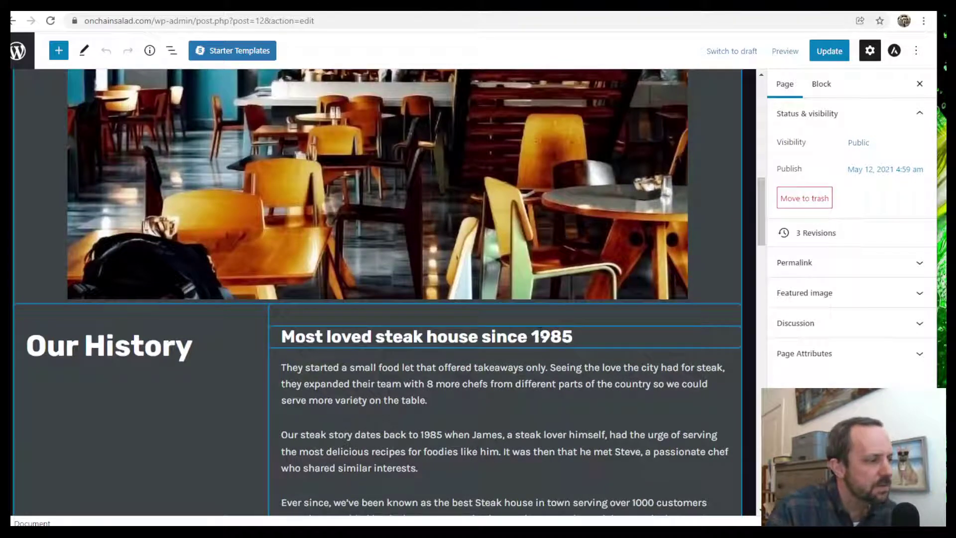
scroll(544, 335, "up", 3)
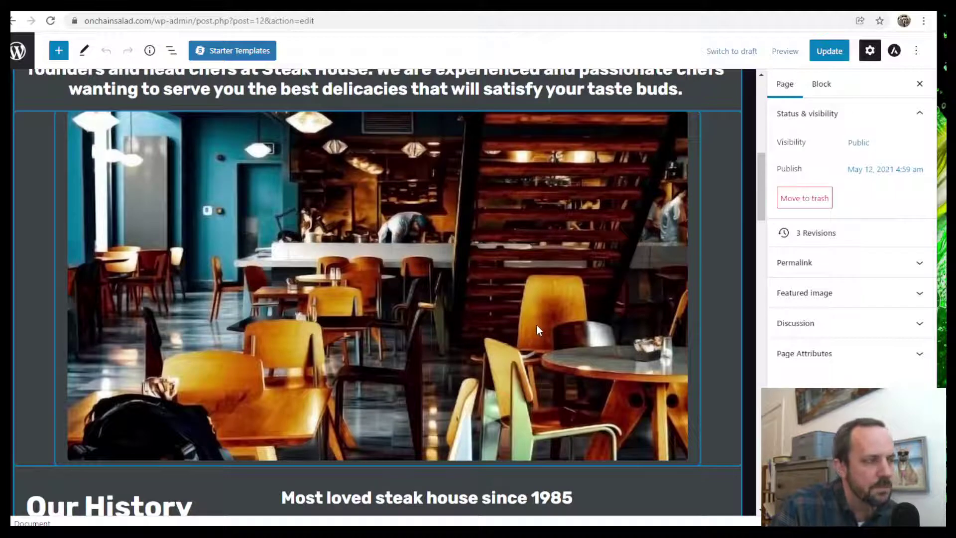
scroll(537, 323, "up", 10)
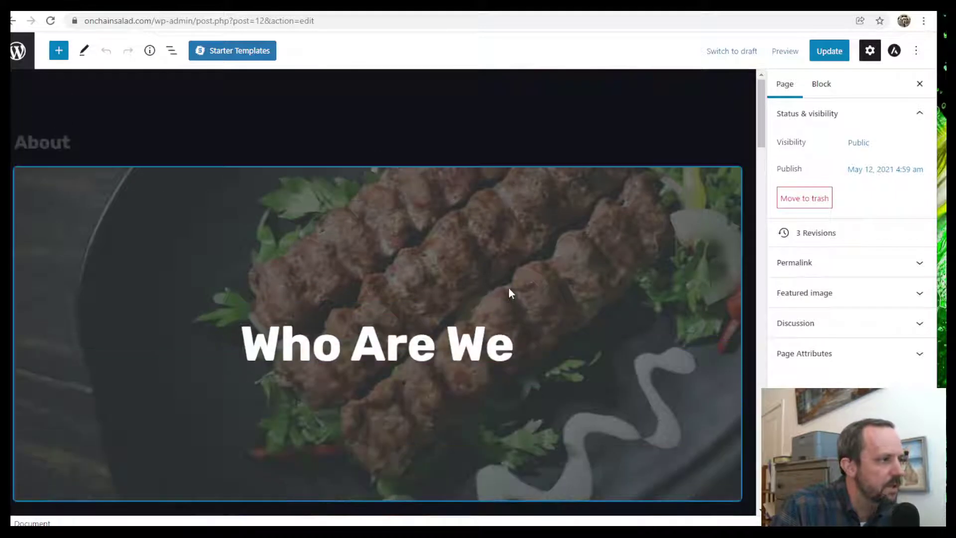
- Show the page's block list view and use it to select the first Group block and its nested image Group
left_click(171, 51)
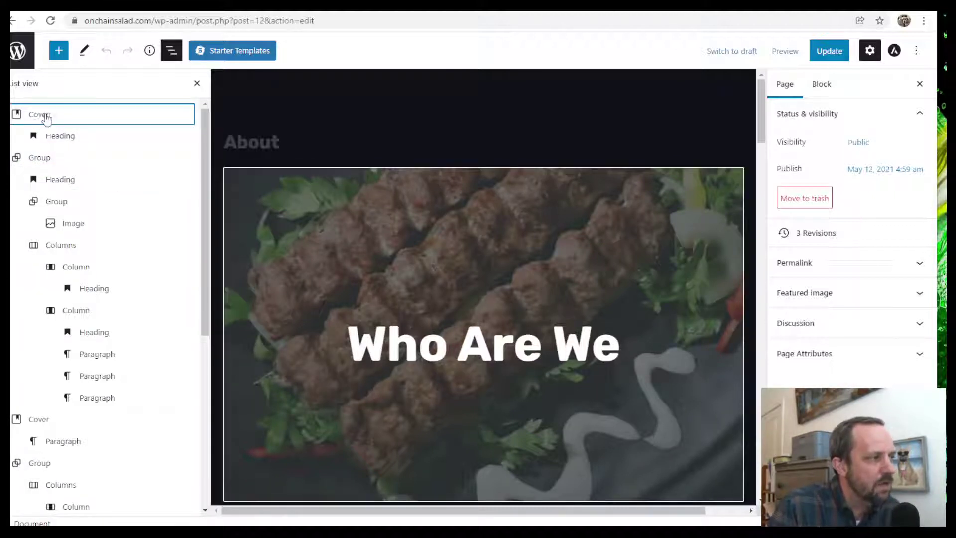
left_click(41, 158)
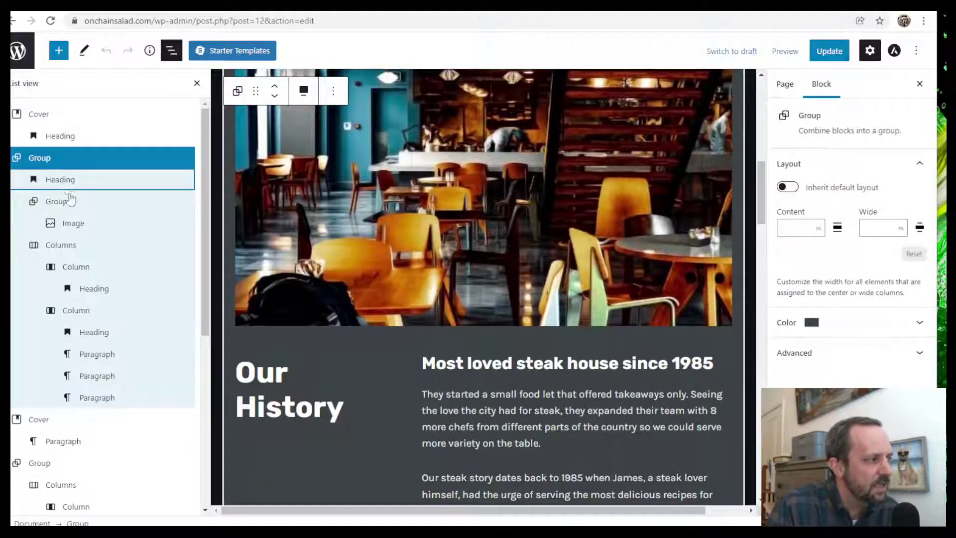
left_click(47, 205)
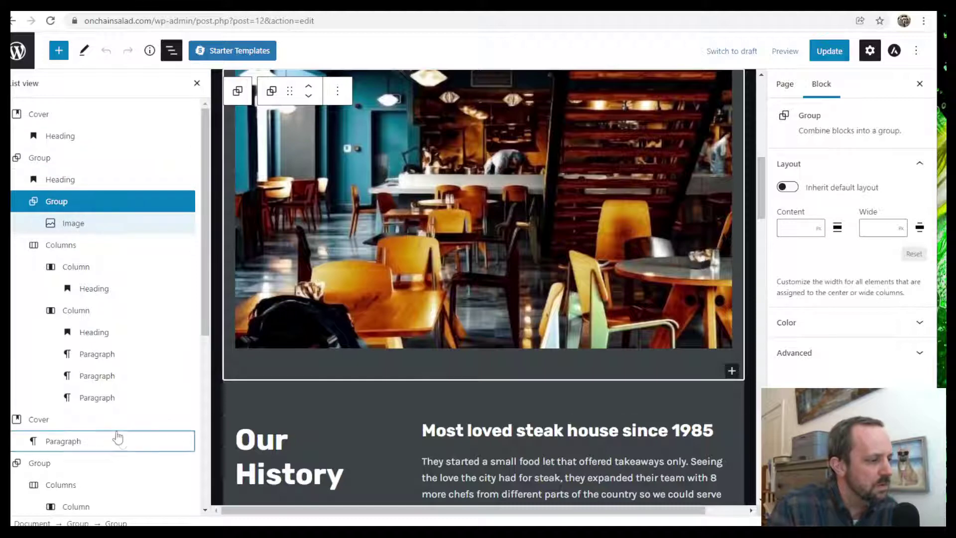
scroll(166, 355, "down", 1)
scroll(167, 355, "down", 3)
scroll(547, 288, "down", 4)
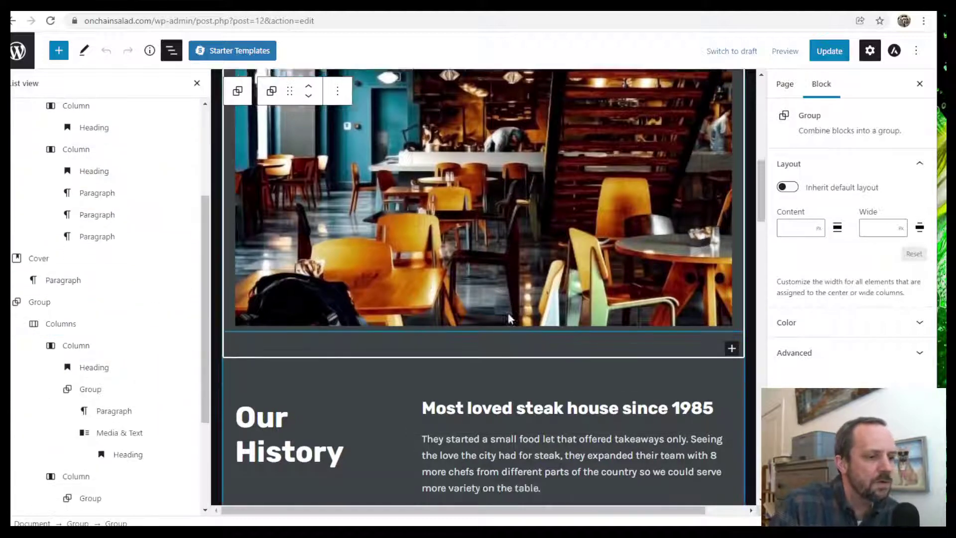
scroll(547, 289, "up", 1)
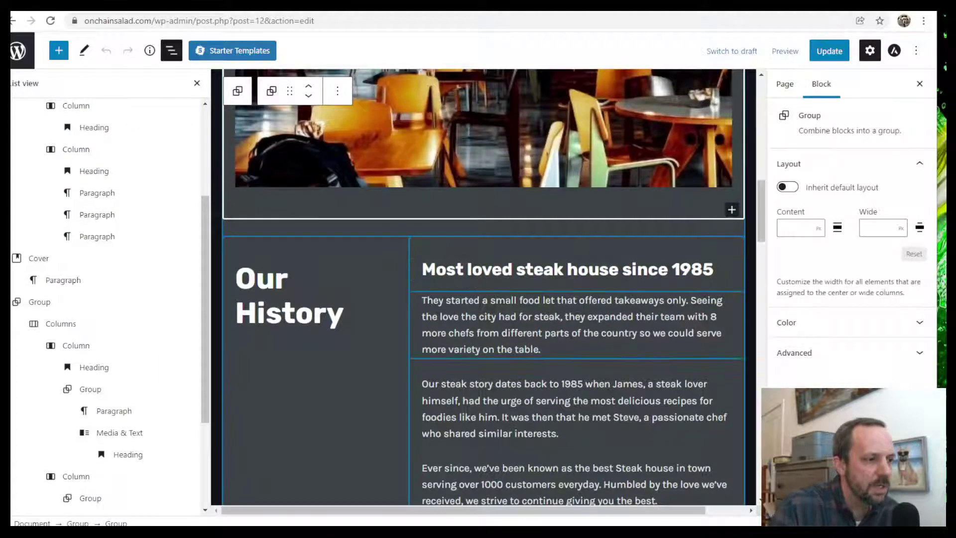
- Select the first Our History paragraph and check which block types it can be transformed to
left_click(585, 311)
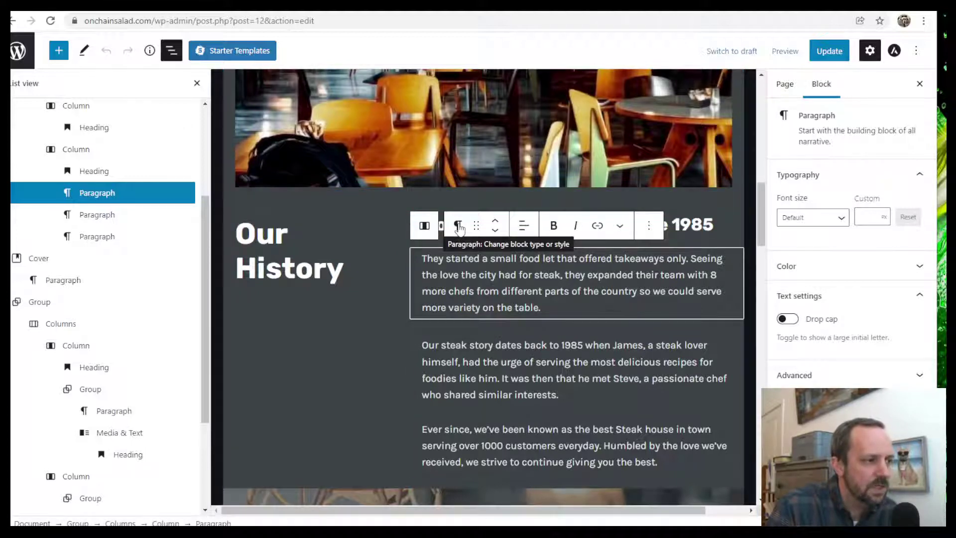
left_click(457, 226)
mouse_move(522, 301)
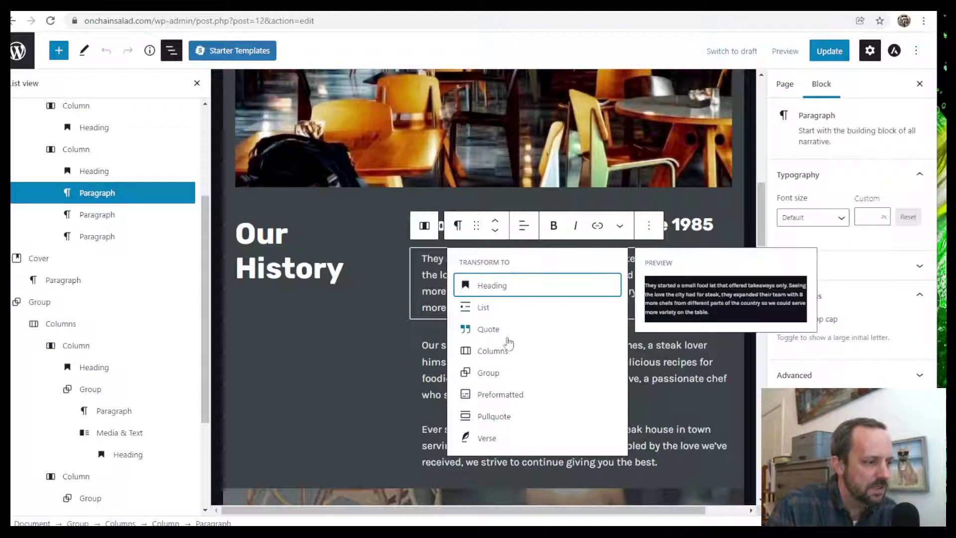
left_click(423, 289)
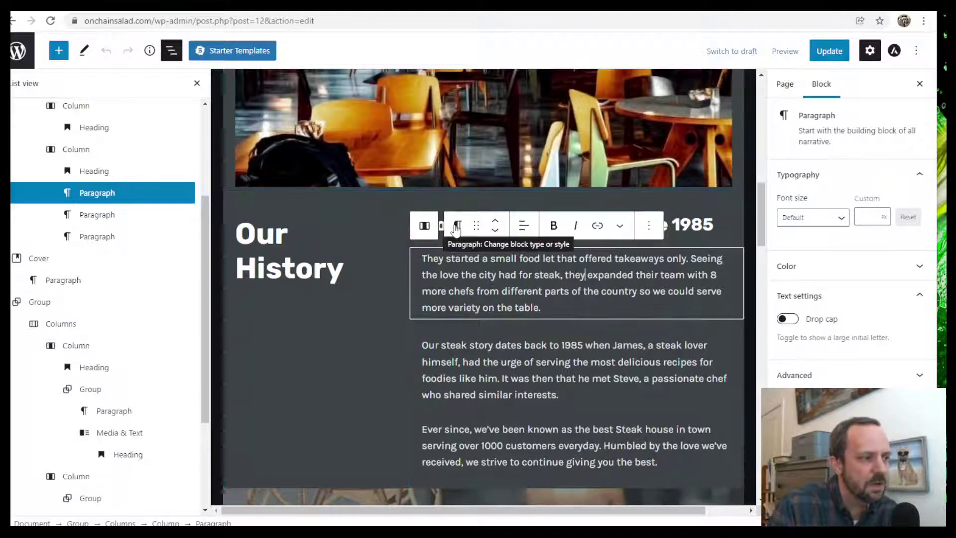
mouse_move(805, 131)
left_mouse_down()
mouse_move(851, 130)
mouse_move(798, 131)
left_mouse_up()
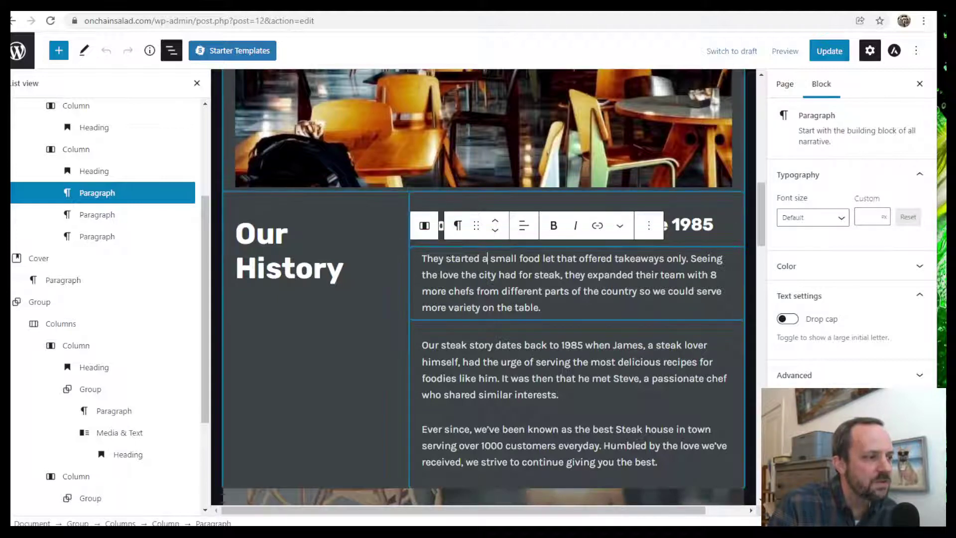
- Select the paragraph's parent Column, Columns and Group blocks in turn, and show the Group's colour settings
left_click(424, 227)
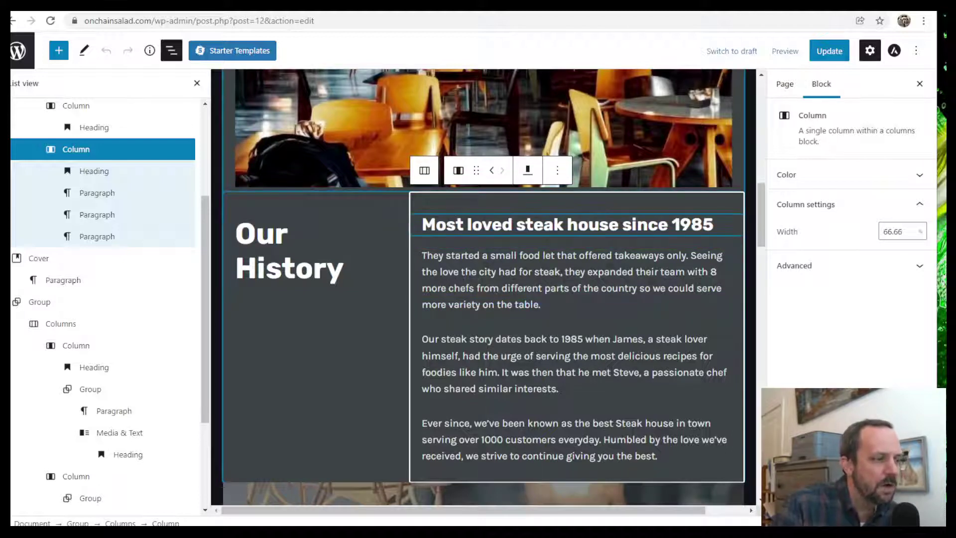
left_click(424, 171)
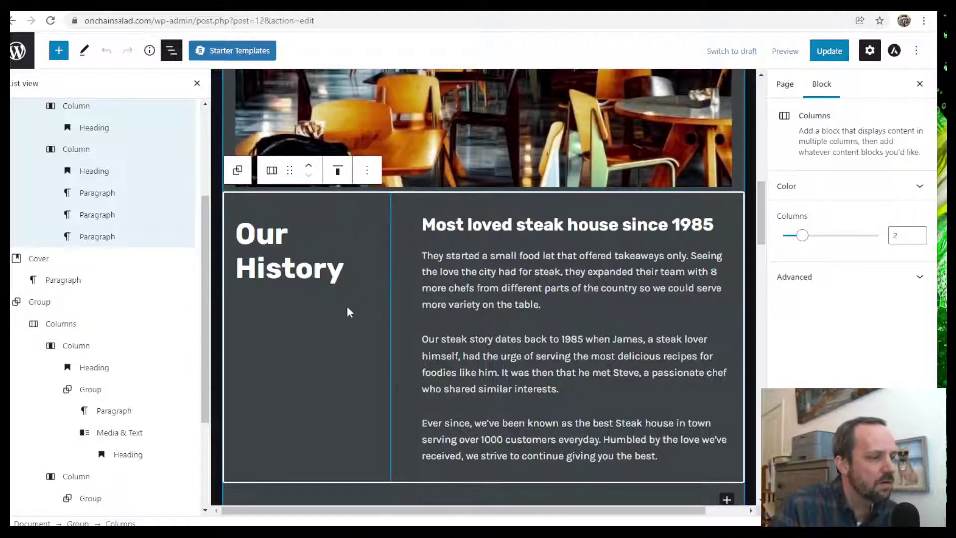
scroll(142, 268, "up", 3)
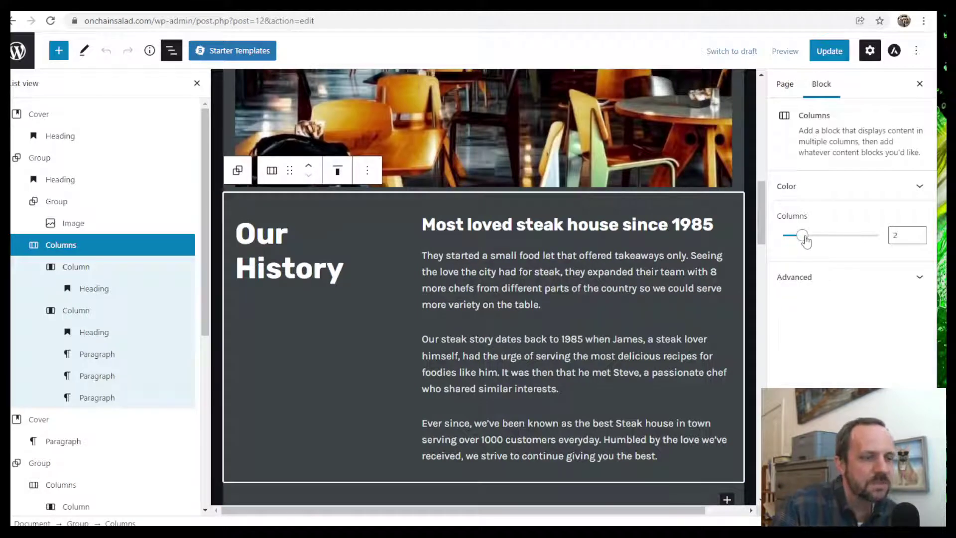
left_click(238, 172)
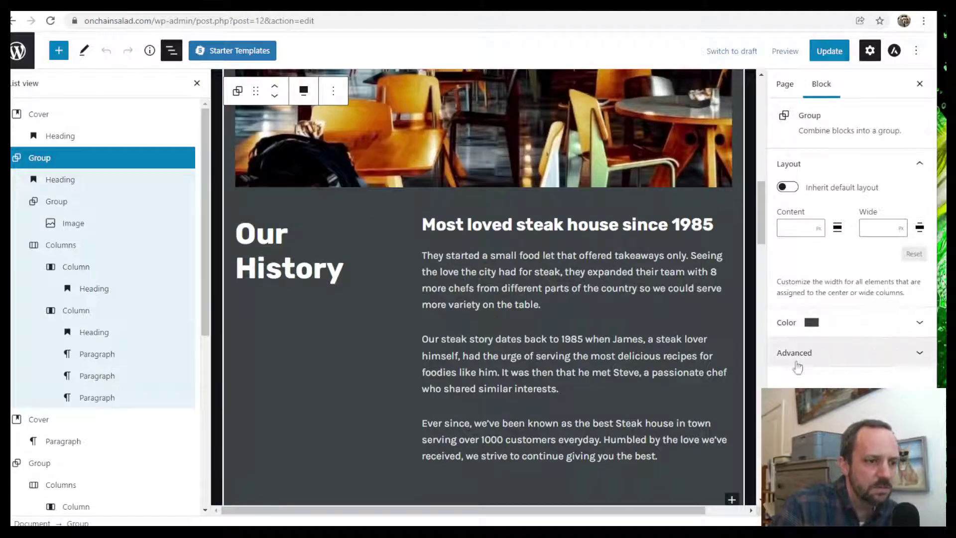
left_click(858, 324)
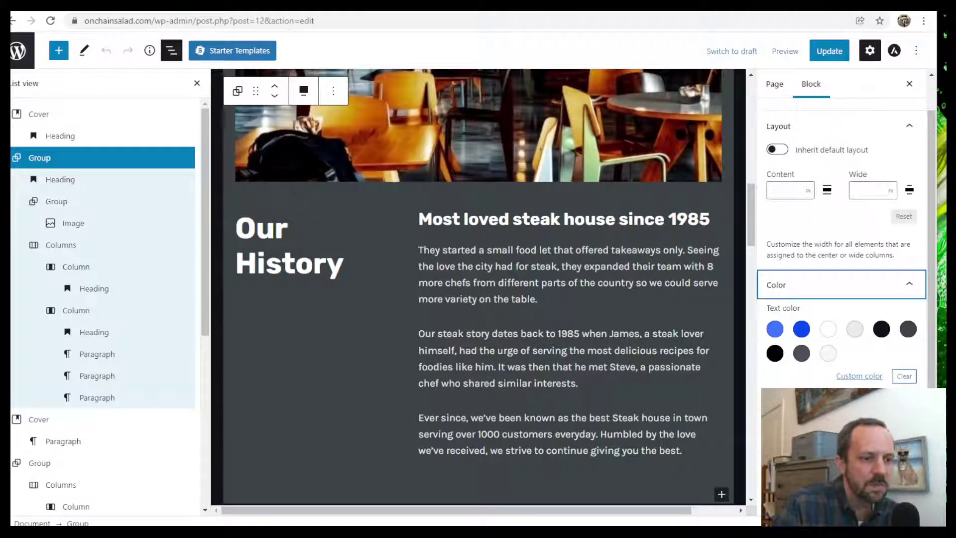
- Examine the extent of the selected Group and the remaining page sections down to the SEO settings
scroll(458, 270, "up", 7)
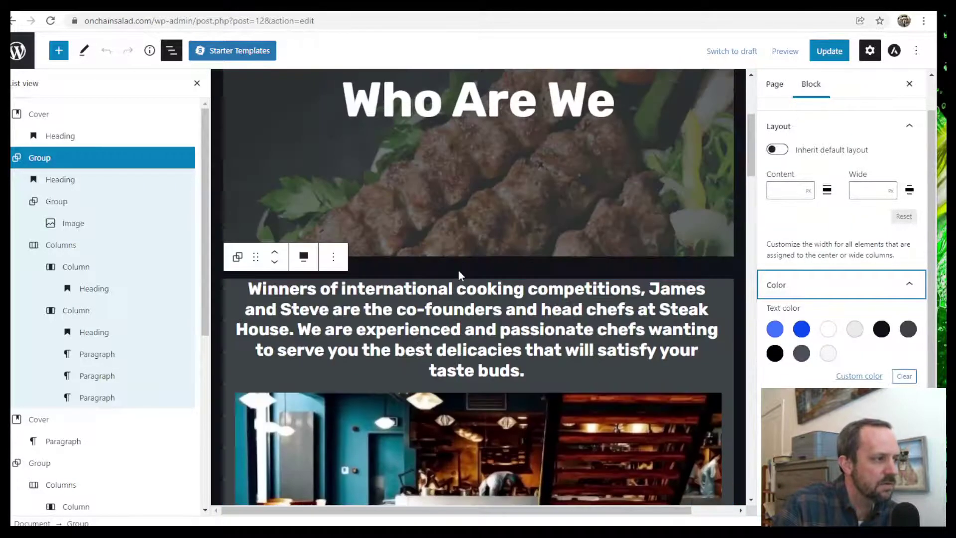
scroll(512, 276, "down", 8)
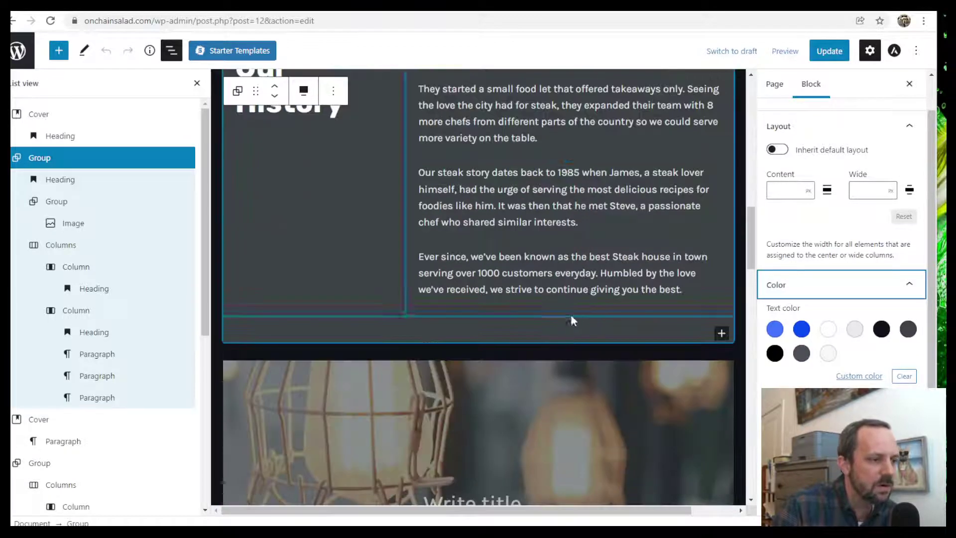
scroll(613, 323, "up", 8)
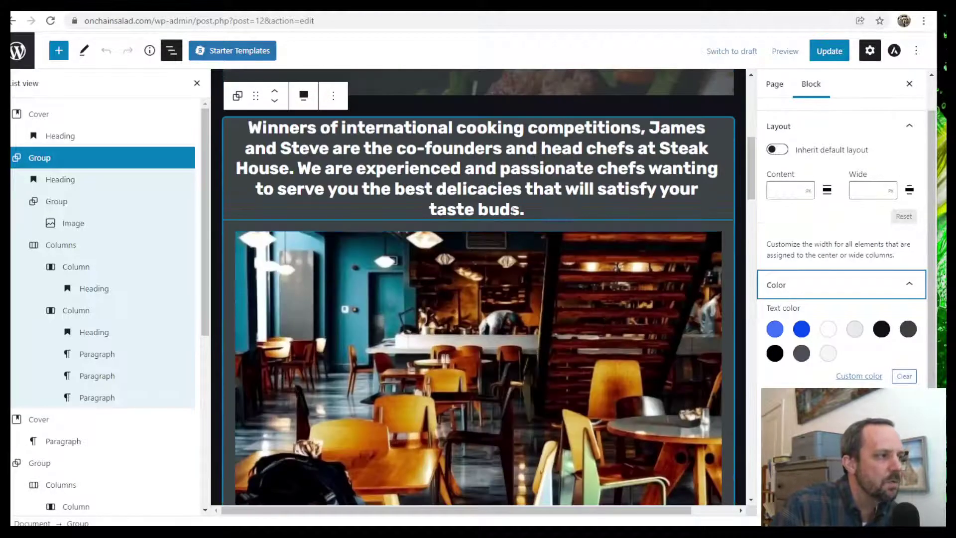
scroll(600, 315, "down", 2)
scroll(535, 297, "down", 1)
scroll(485, 298, "down", 3)
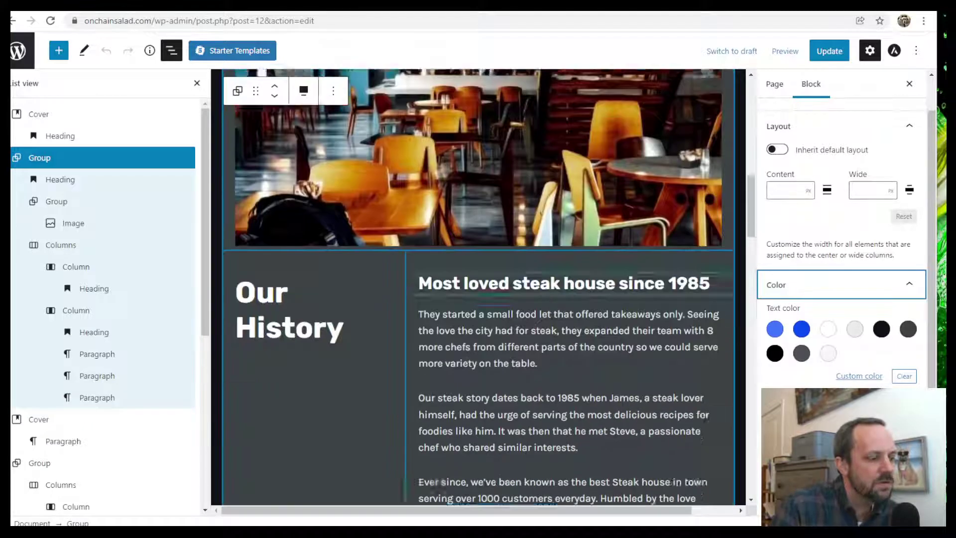
scroll(597, 313, "down", 5)
scroll(593, 315, "down", 8)
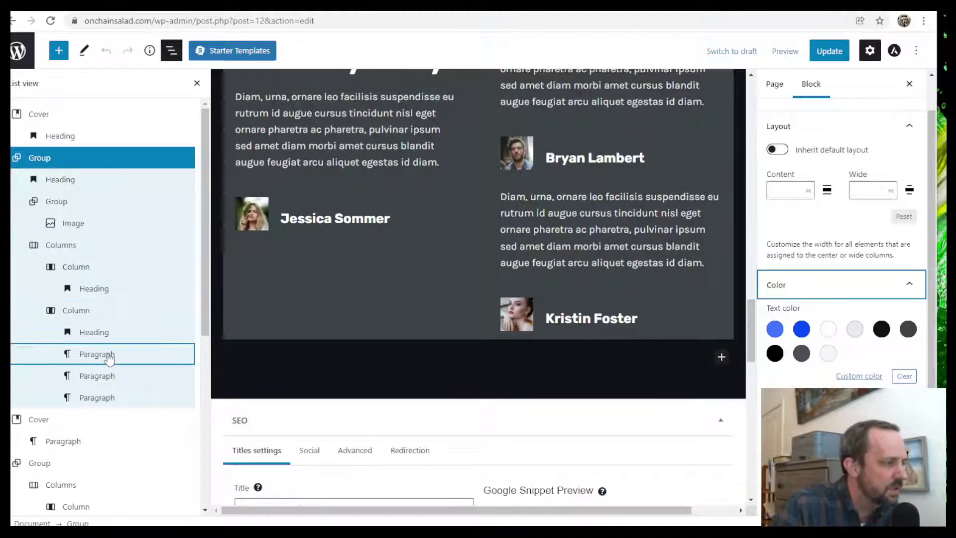
scroll(566, 299, "down", 6)
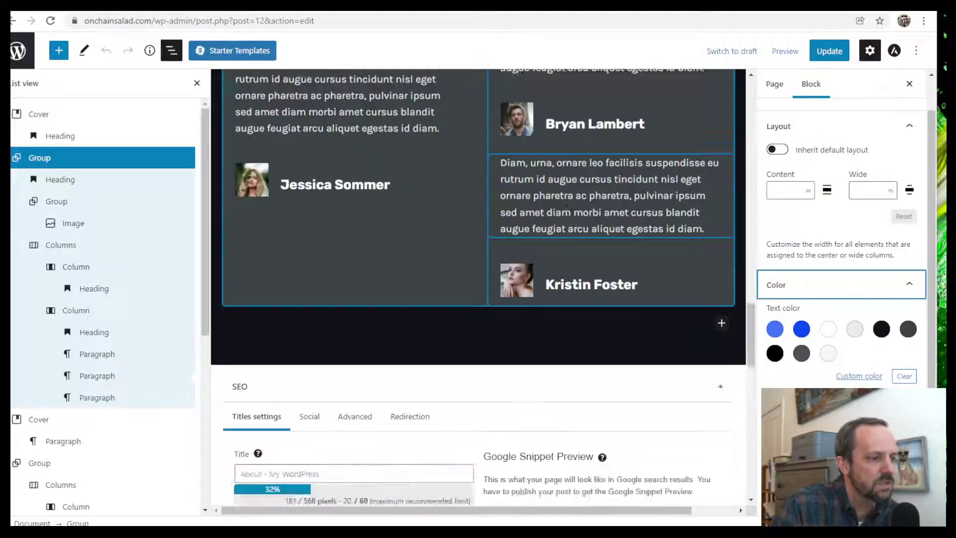
scroll(566, 299, "up", 8)
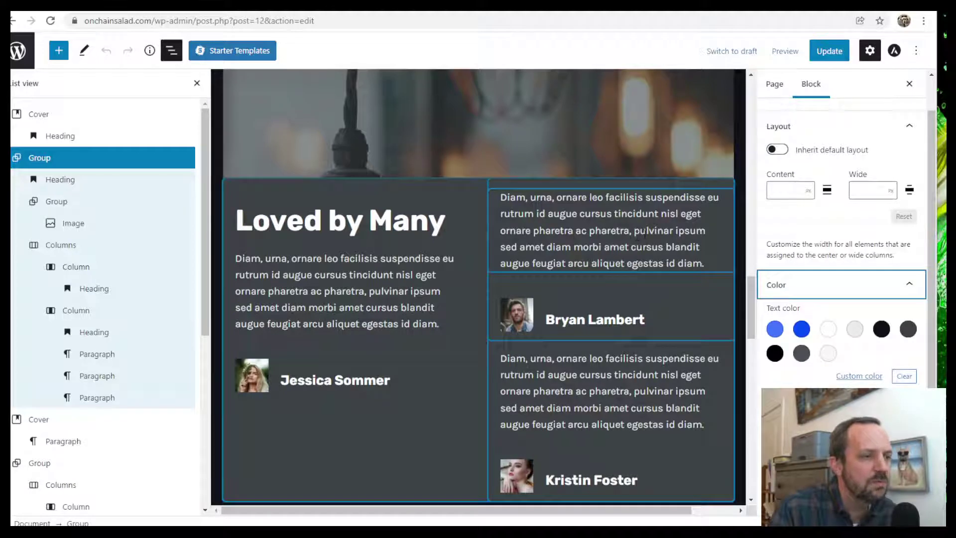
- Try moving the first testimonial paragraph in the second Loved by Many column below its author block, and return it to its place
left_click(614, 230)
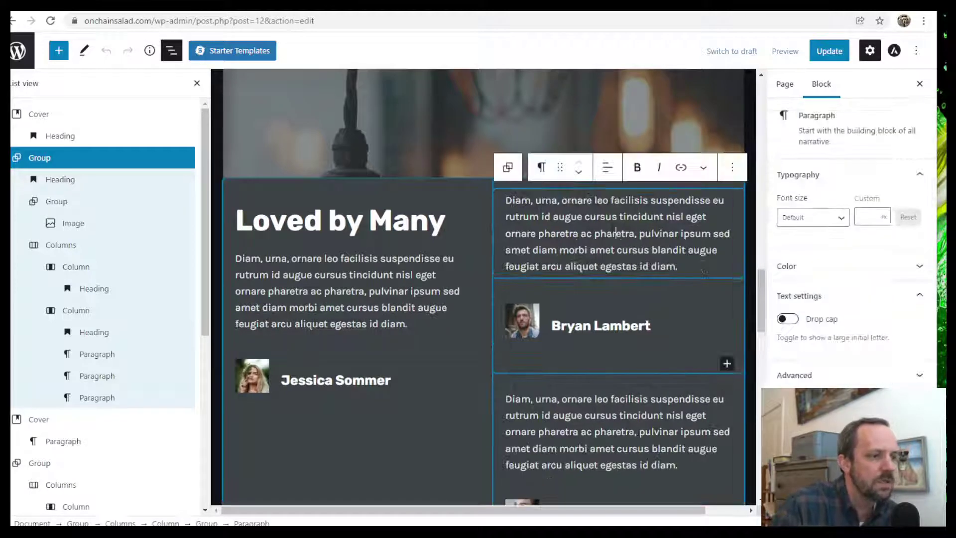
left_click(578, 174)
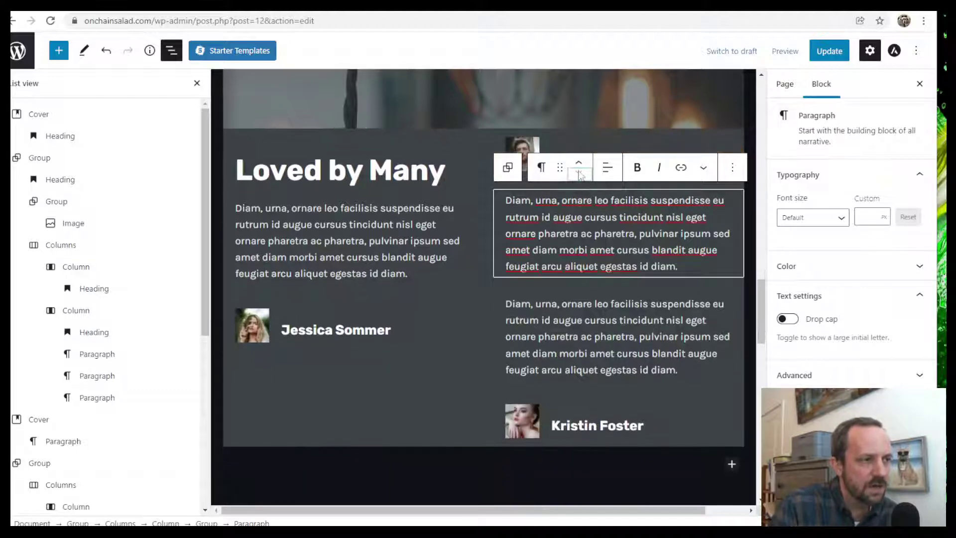
left_click(578, 165)
left_click(580, 173)
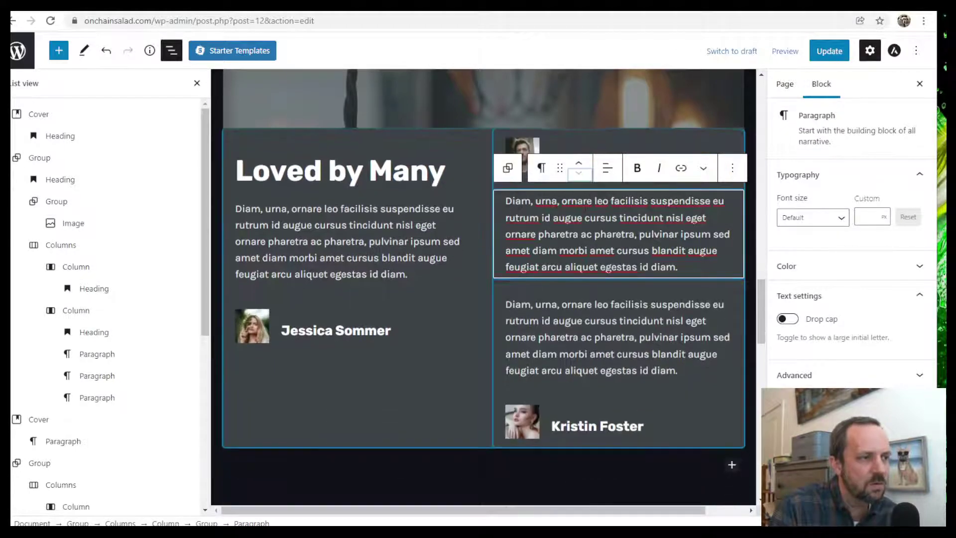
left_click(579, 168)
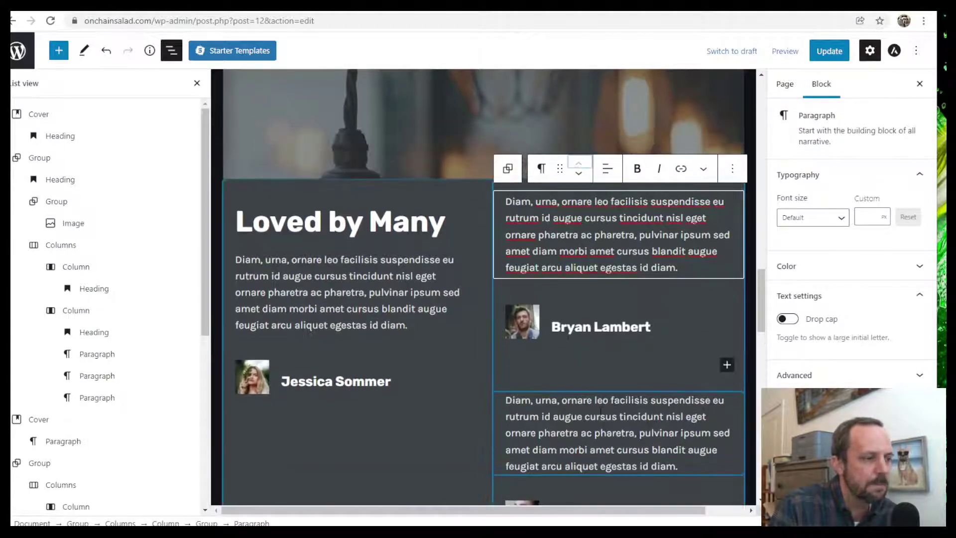
- Try moving the first Our History paragraph below the other two paragraphs, and return it to its place under the heading
left_click(600, 411)
scroll(580, 378, "down", 10)
scroll(577, 359, "up", 16)
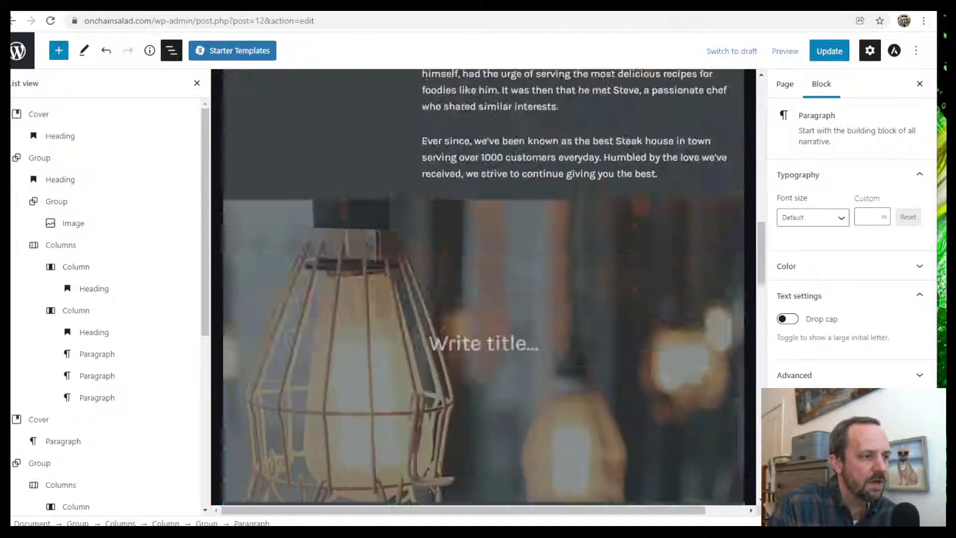
scroll(490, 279, "up", 5)
left_click(490, 299)
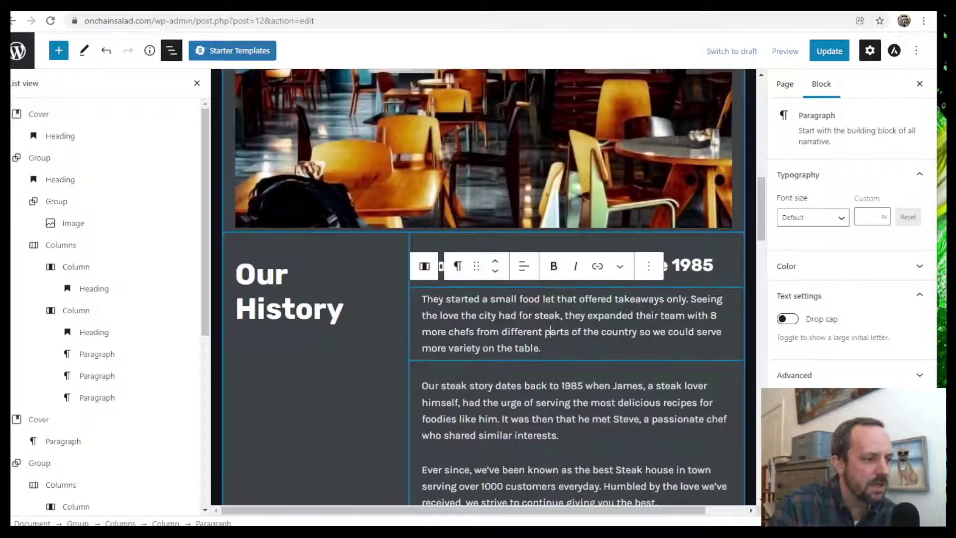
left_click(493, 271)
left_click(495, 272)
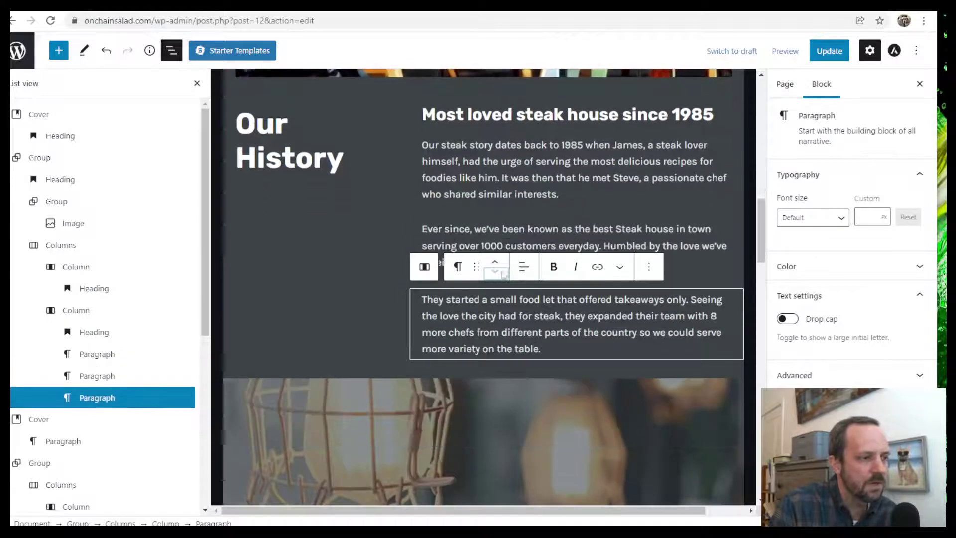
left_click(495, 264)
left_click(495, 265)
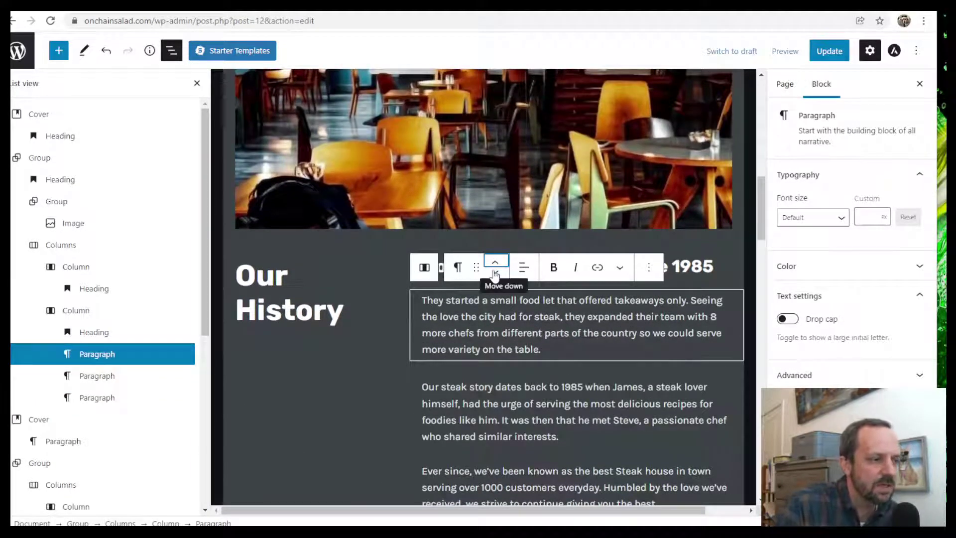
- Move the "They started a small food let" paragraph down one place, try placing it above the restaurant image, and undo that placement
left_click(496, 274)
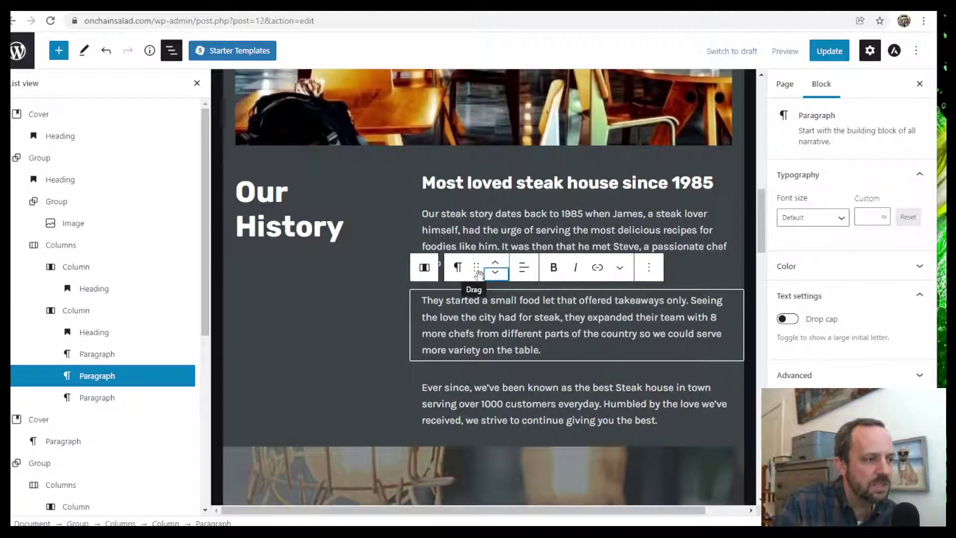
left_click_drag(475, 267, 42, 192)
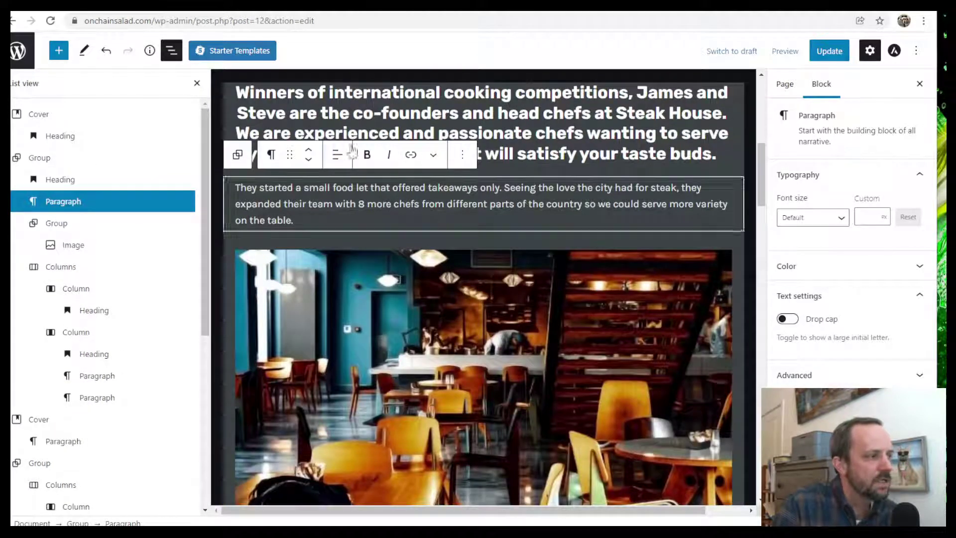
left_click(107, 52)
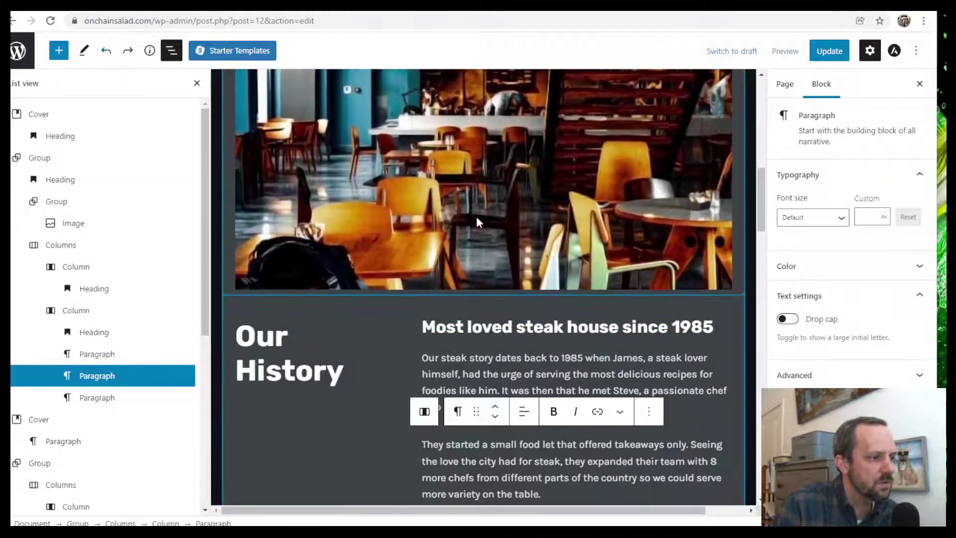
- Try moving the first Our History paragraph to the end of its column and up above the "Most loved steak house since 1985" heading
left_click(546, 356)
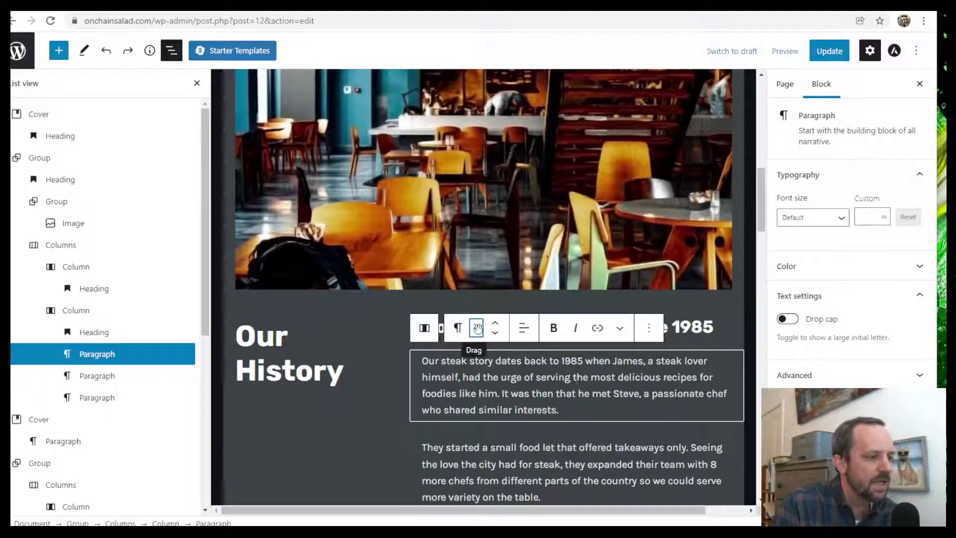
left_click_drag(476, 328, 468, 294)
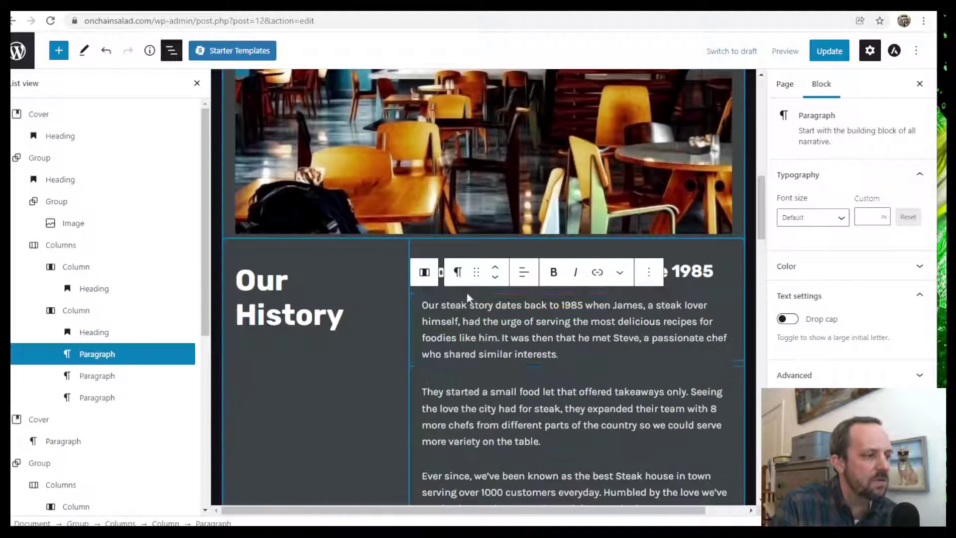
left_click(496, 279)
left_click(496, 279)
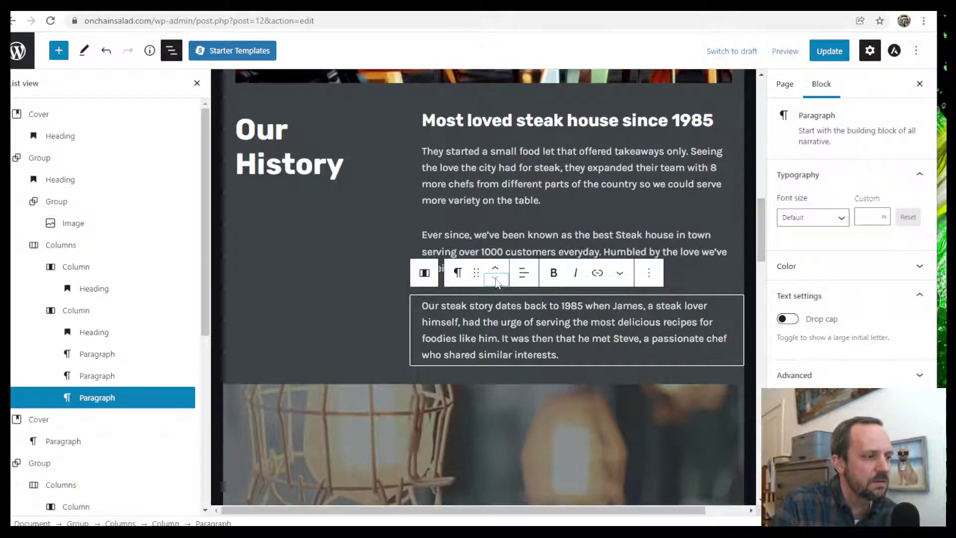
left_click(496, 269)
left_click(497, 269)
left_click(496, 269)
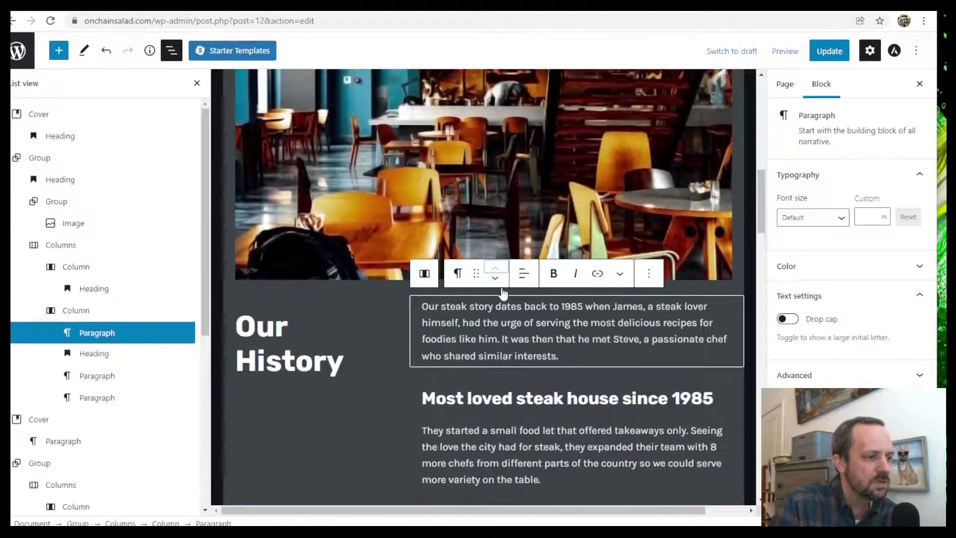
- Move the paragraph to second among the column's paragraphs, try placing it under the Our History heading in the other column, and undo that placement
left_click(496, 279)
left_click(496, 279)
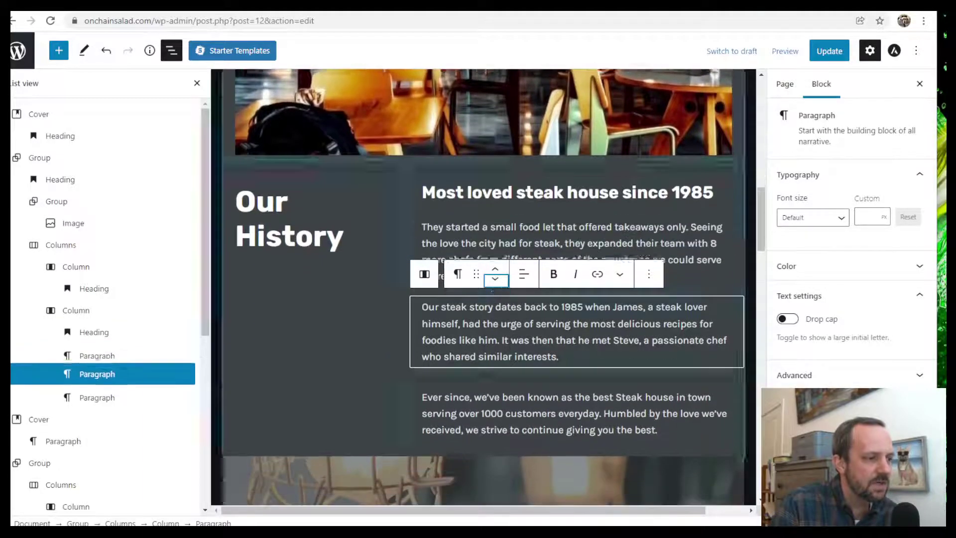
left_click(496, 280)
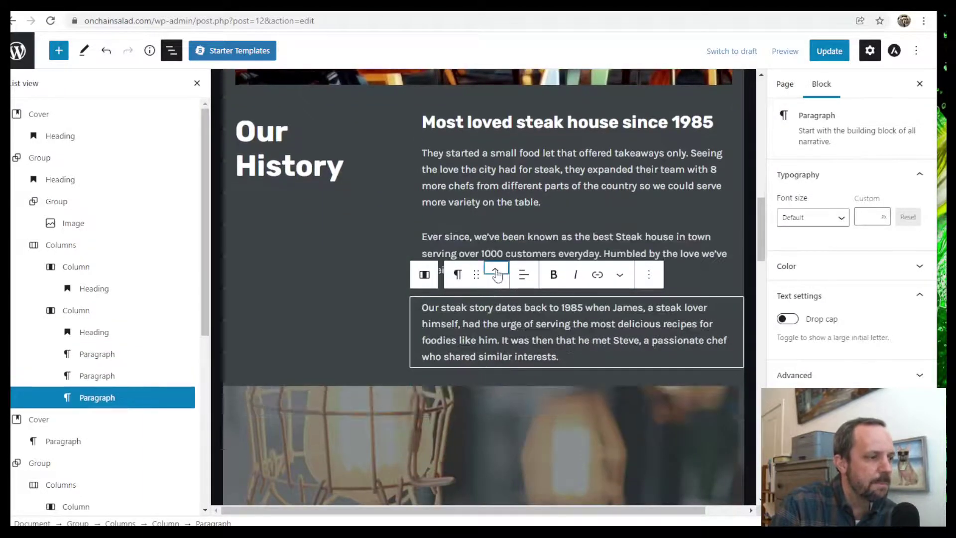
left_click(496, 270)
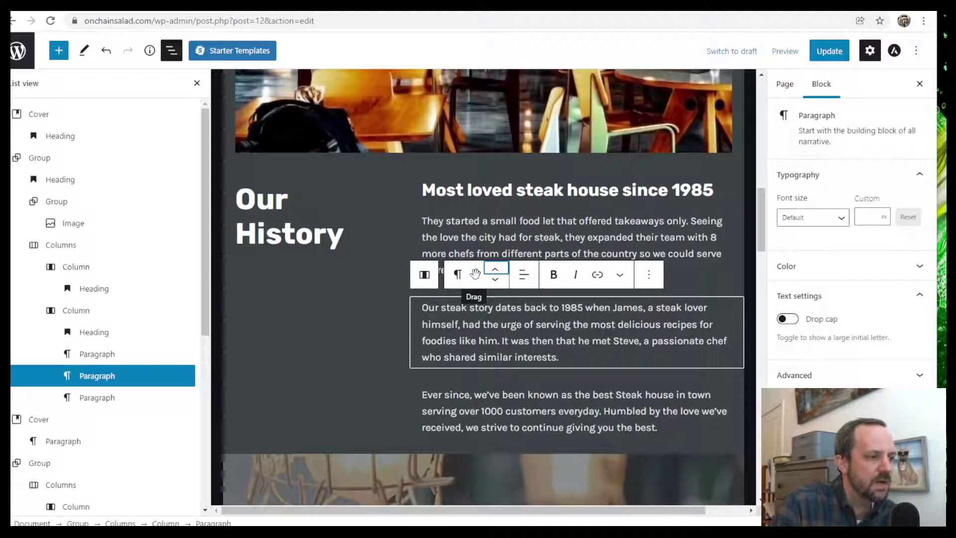
left_click_drag(474, 273, 272, 252)
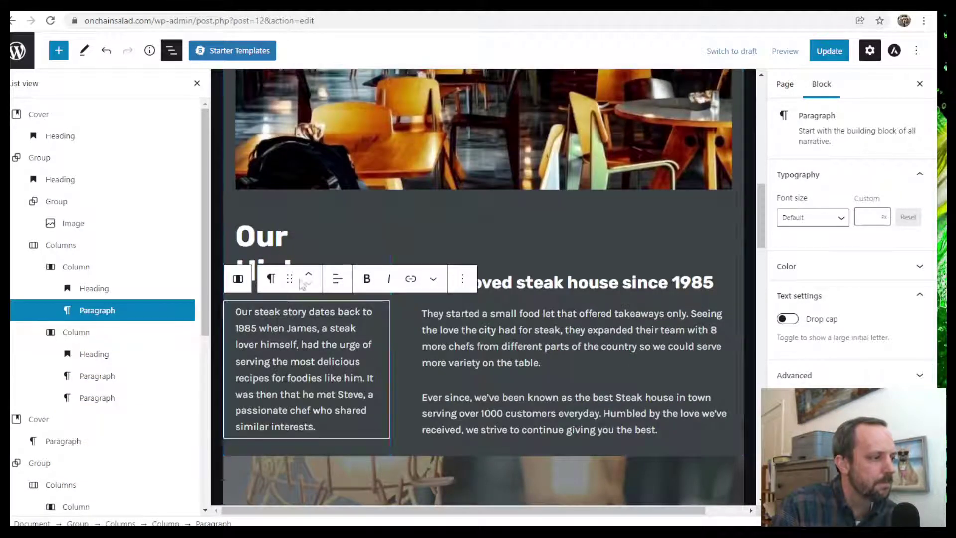
left_click(105, 50)
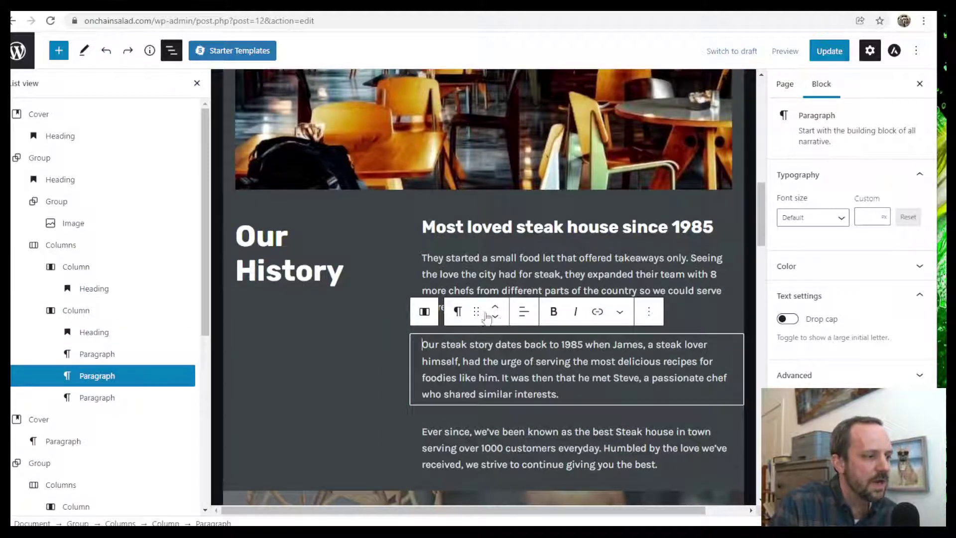
- Move the "Our steak story" paragraph out of its column to below the introductory heading, trying it on both sides of the image Group
left_click_drag(475, 310, 42, 193)
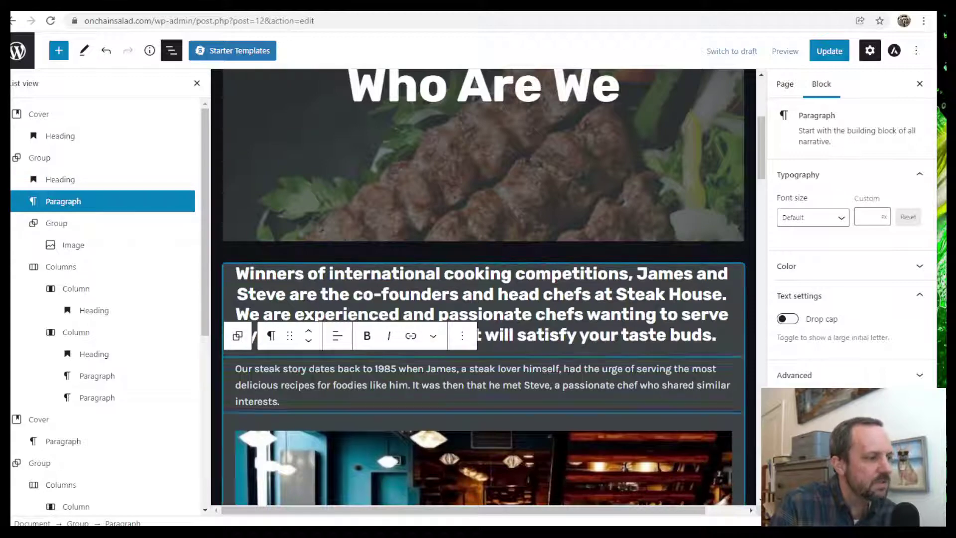
left_click(309, 332)
left_click(309, 342)
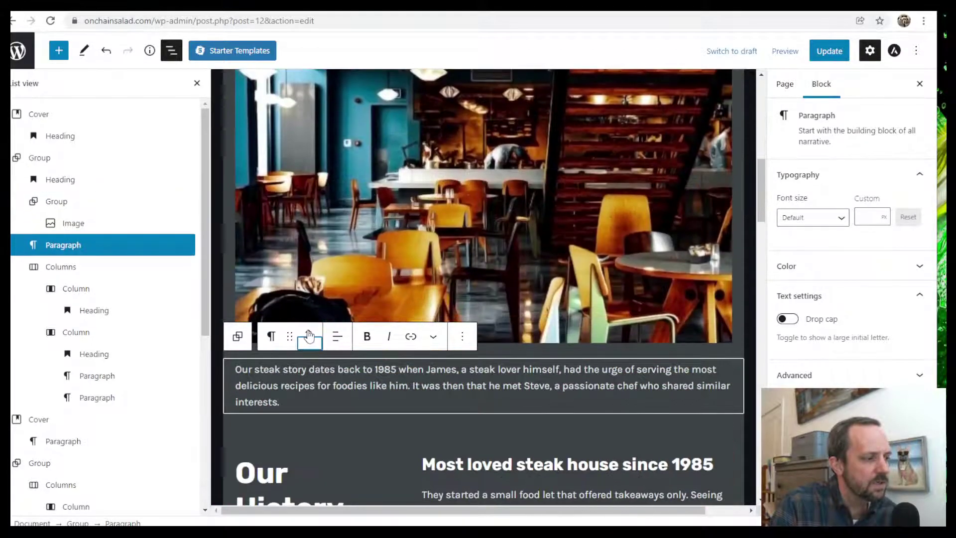
left_click(309, 342)
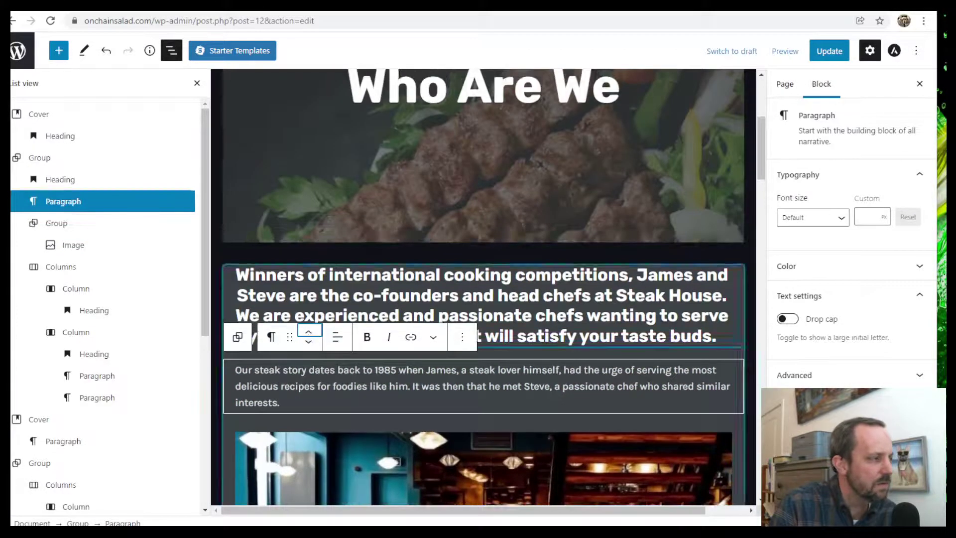
- Try nesting the paragraph above the image inside the image's Group, and undo back to its place directly below that Group
left_click(56, 202)
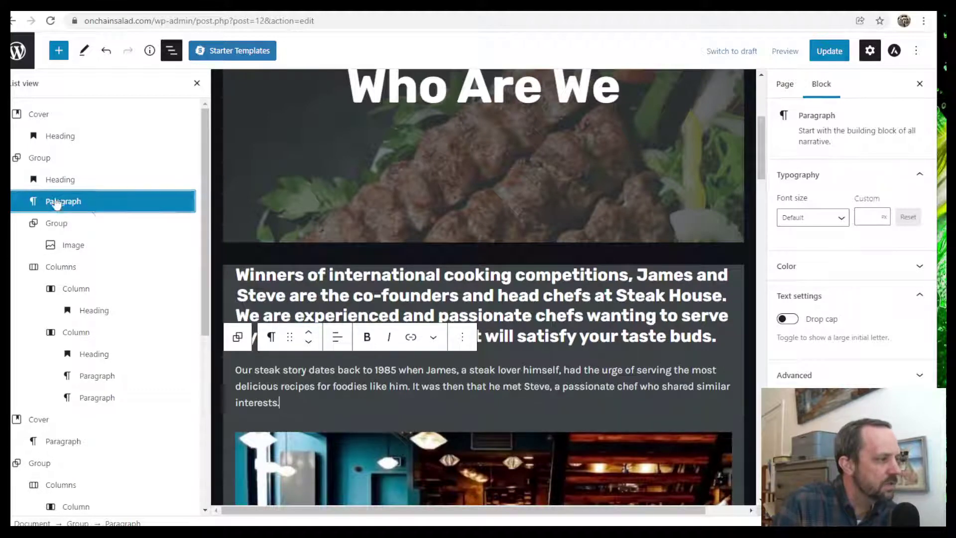
left_click_drag(289, 337, 355, 361)
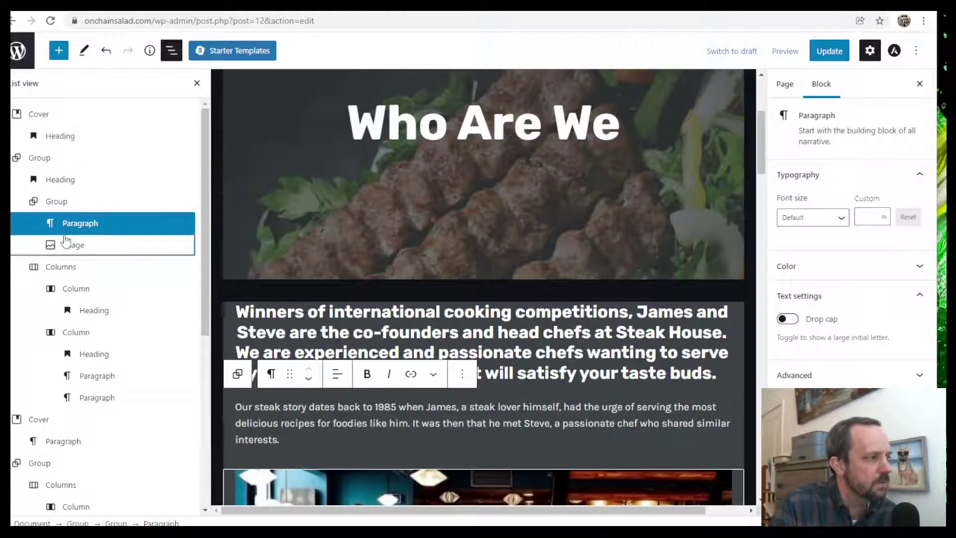
left_click(107, 52)
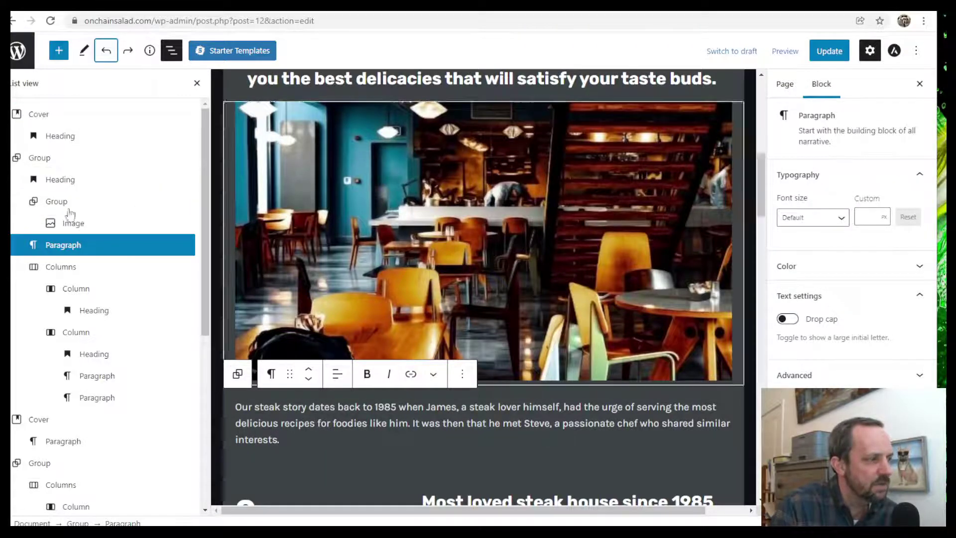
- Select the introductory heading and its parent Group, and examine which blocks are nested in the page structure
scroll(282, 256, "up", 3)
left_click(359, 224)
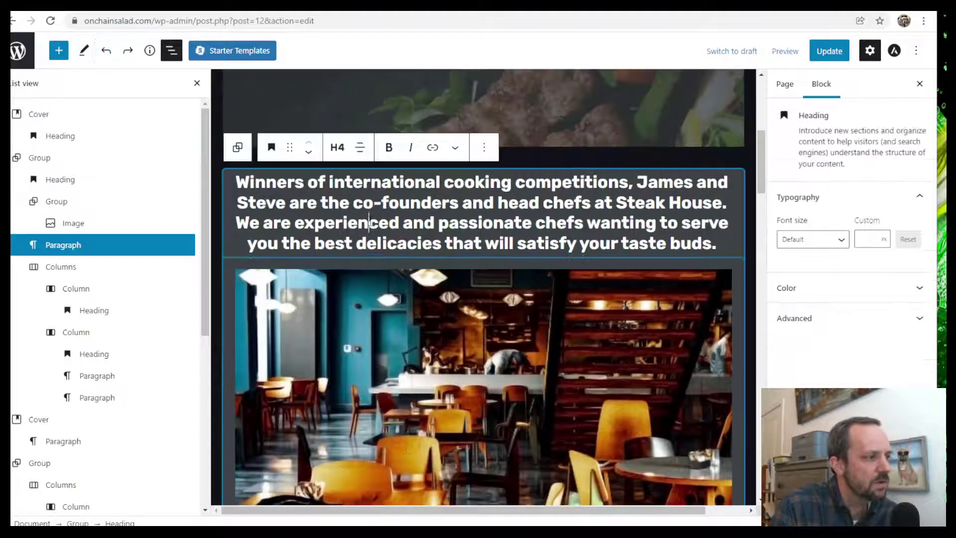
left_click(60, 179)
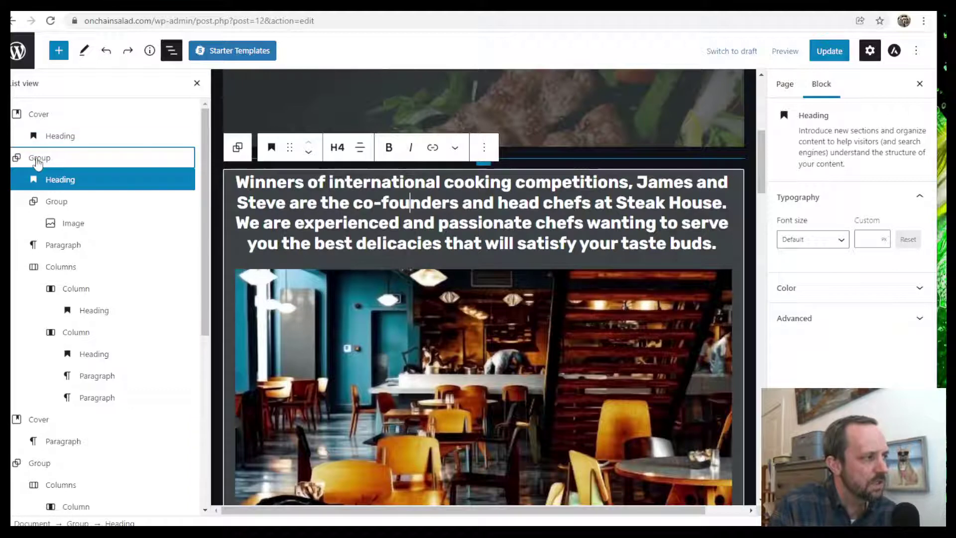
left_click(238, 148)
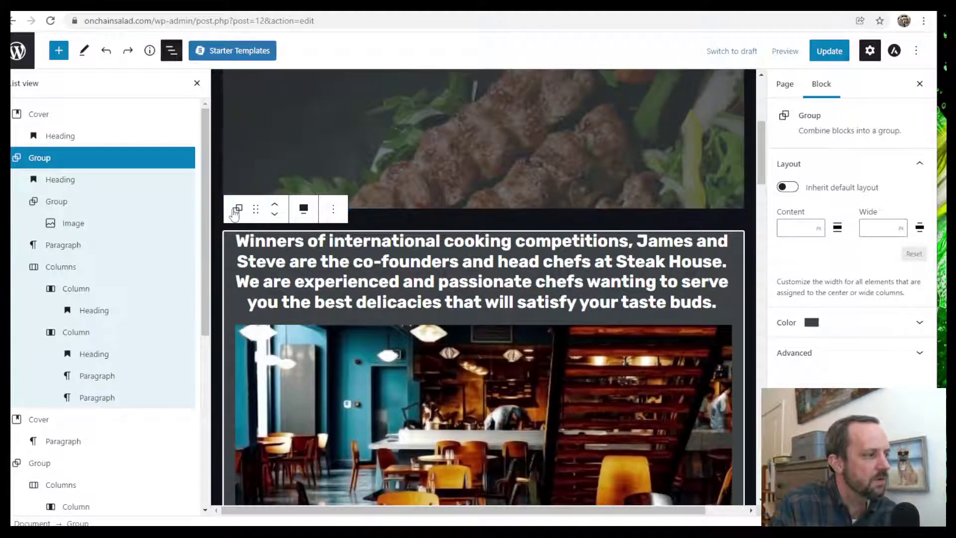
scroll(128, 348, "down", 3)
scroll(146, 333, "down", 3)
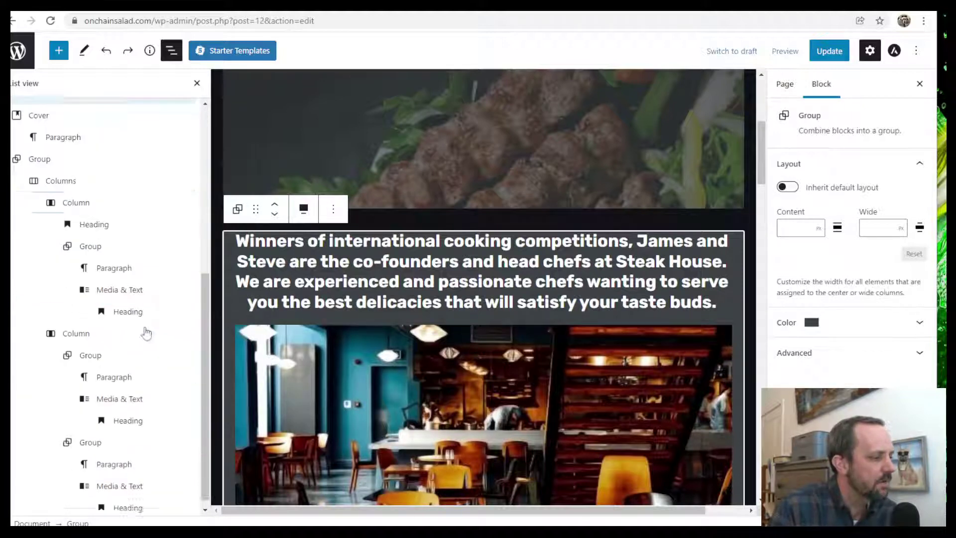
scroll(139, 314, "up", 3)
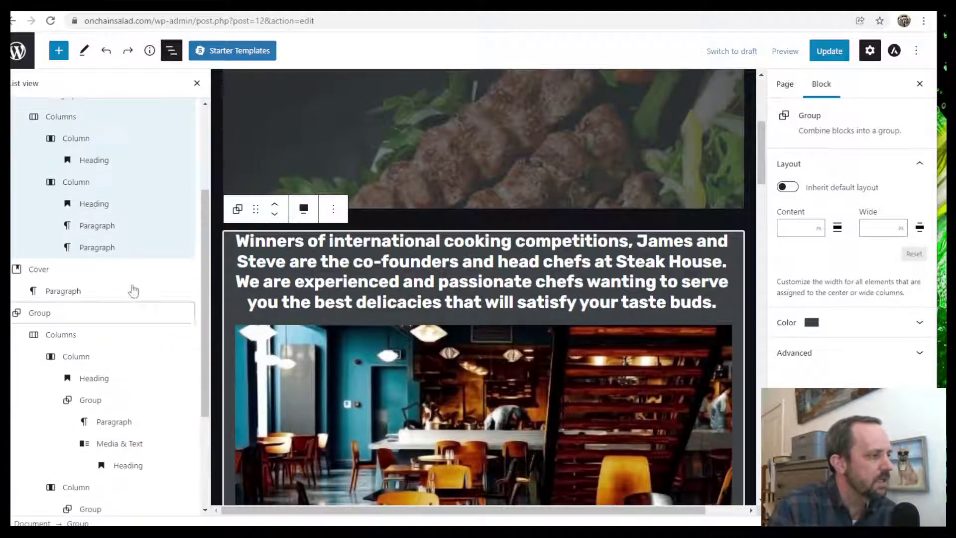
- Select the first paragraph under "Most loved steak house since 1985" and its parent Columns and Group blocks in turn
left_click(100, 227)
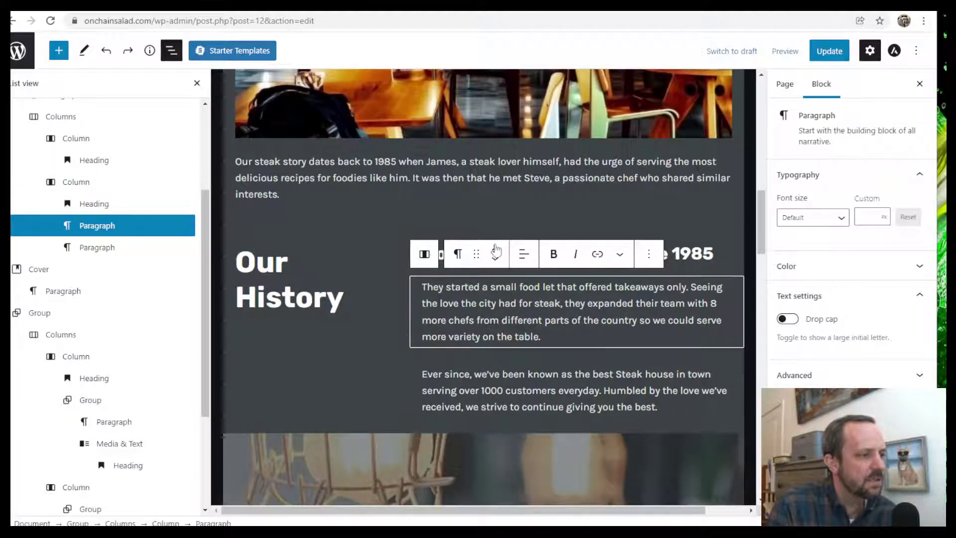
left_click(421, 254)
left_click(424, 198)
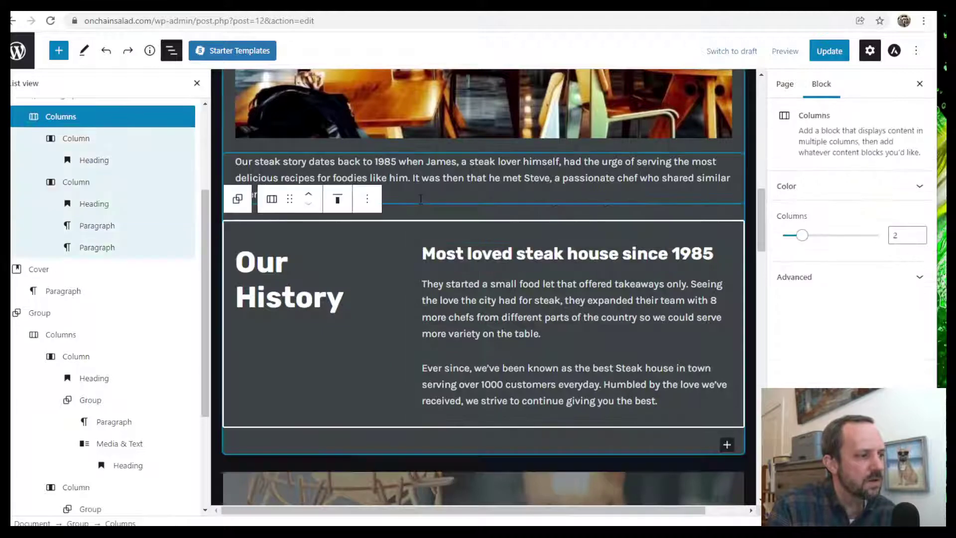
left_click(237, 199)
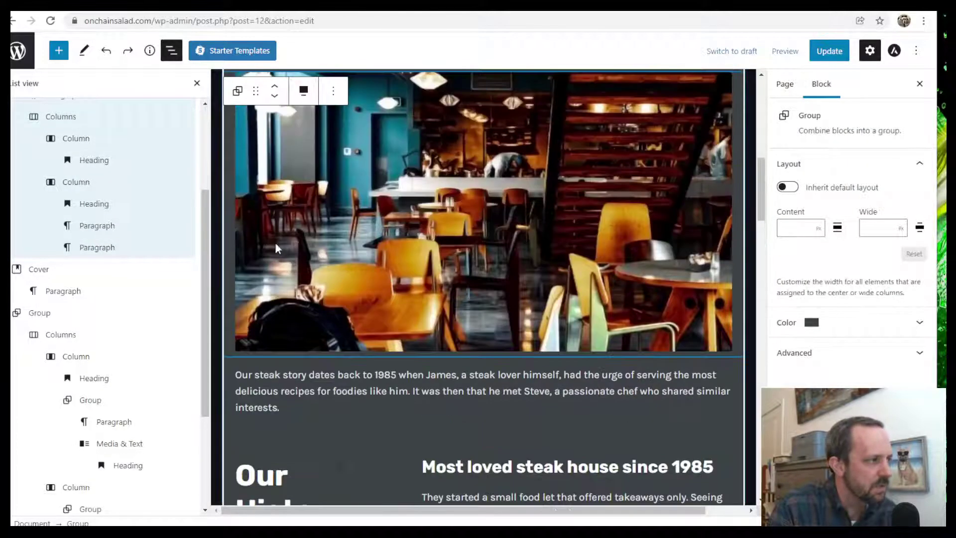
left_click(236, 91)
left_click(235, 93)
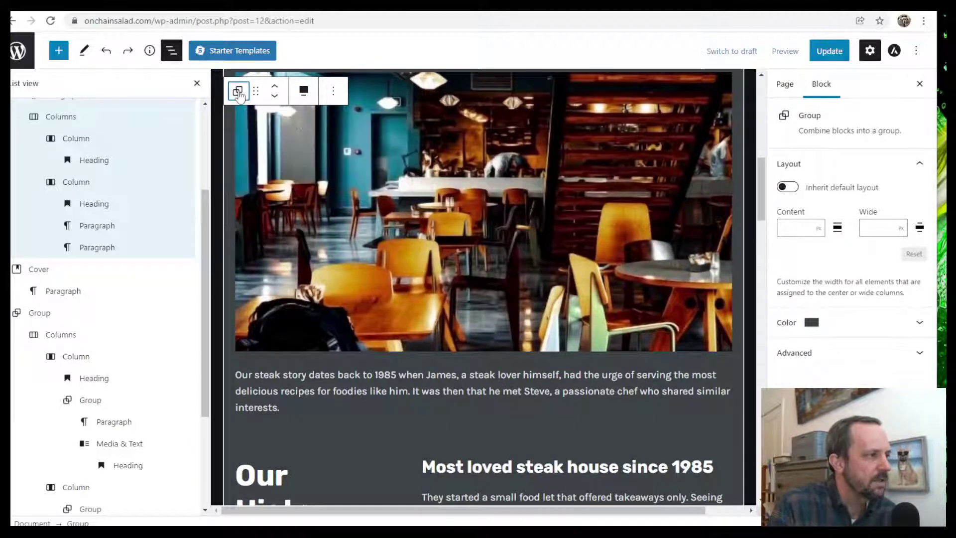
scroll(153, 274, "up", 3)
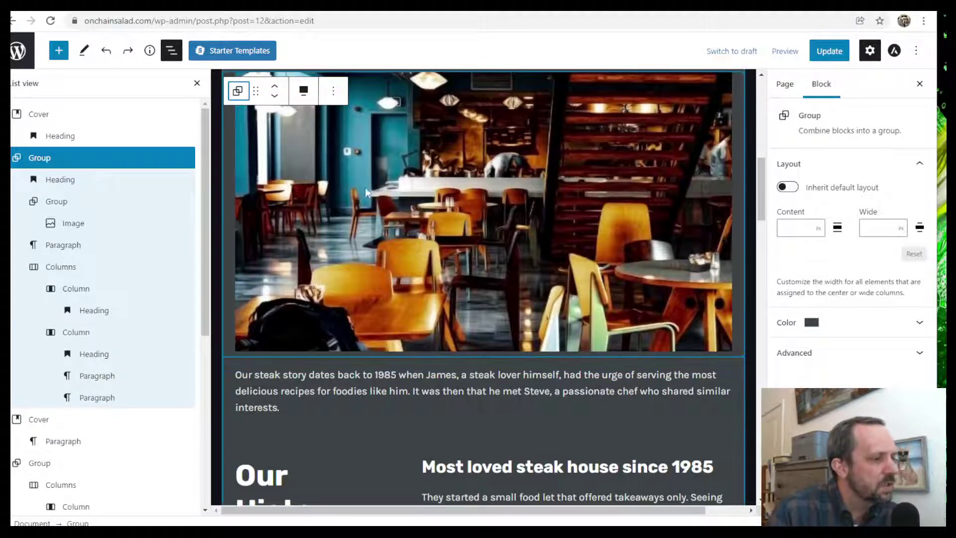
- Select the restaurant Image block inside the nested Group
right_click(552, 229)
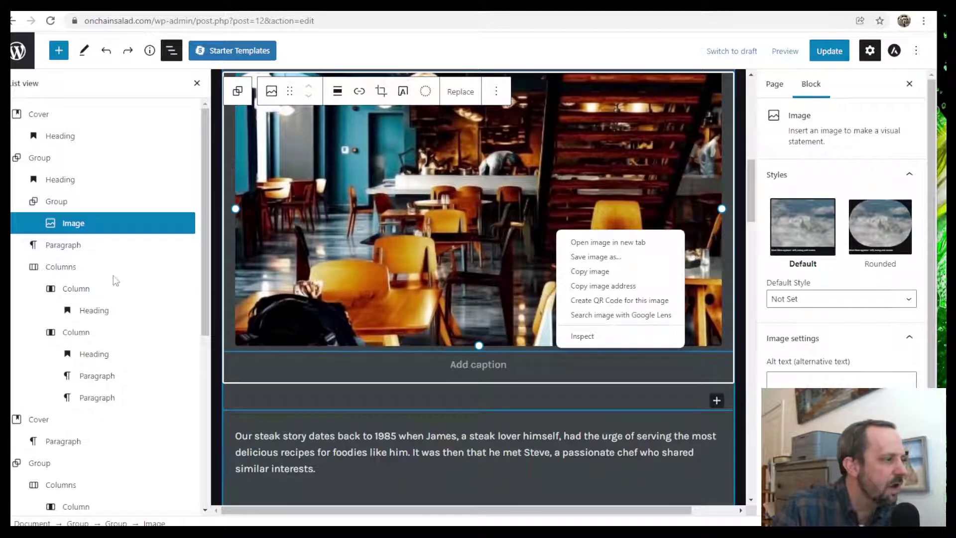
left_click(83, 226)
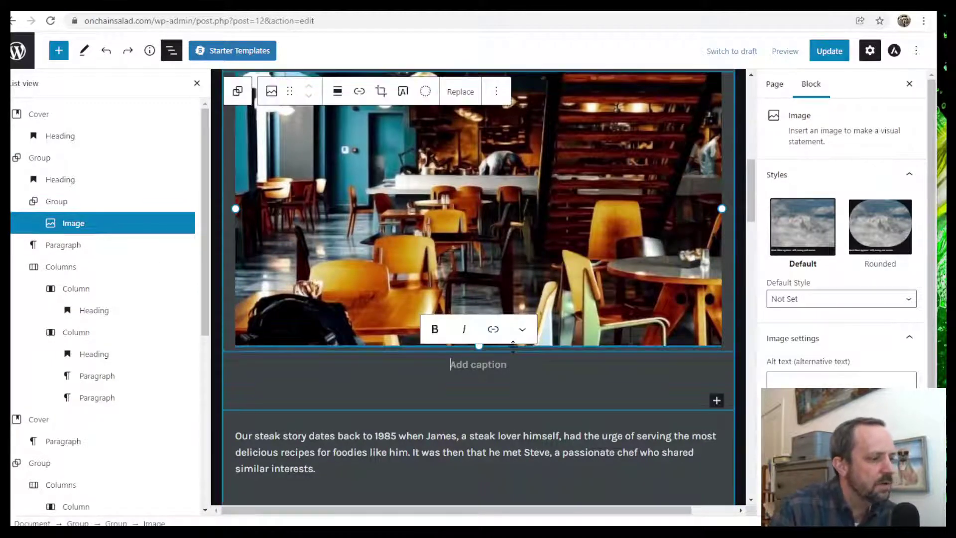
- Duplicate the "They started a small food let" paragraph under the "Most loved steak house since 1985" heading and check the copy
scroll(477, 286, "down", 6)
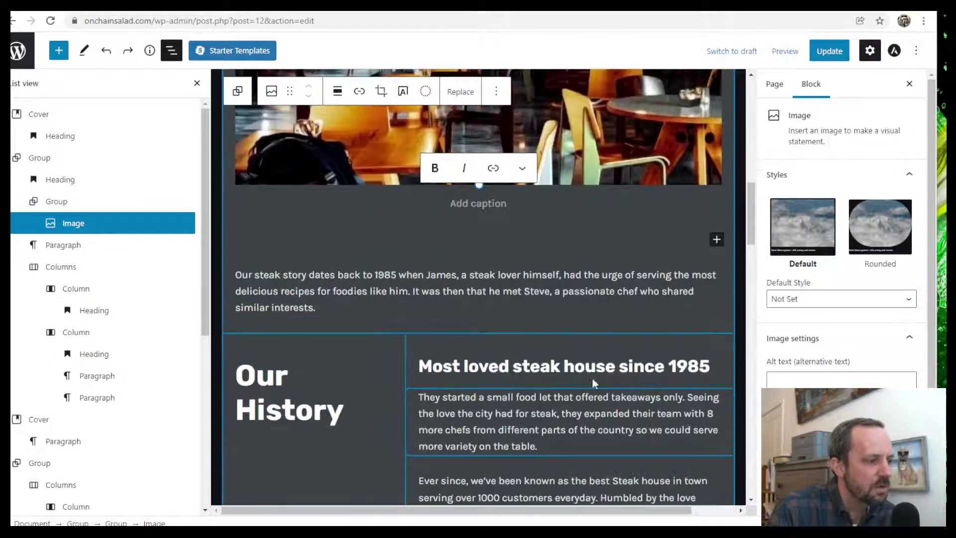
left_click(526, 237)
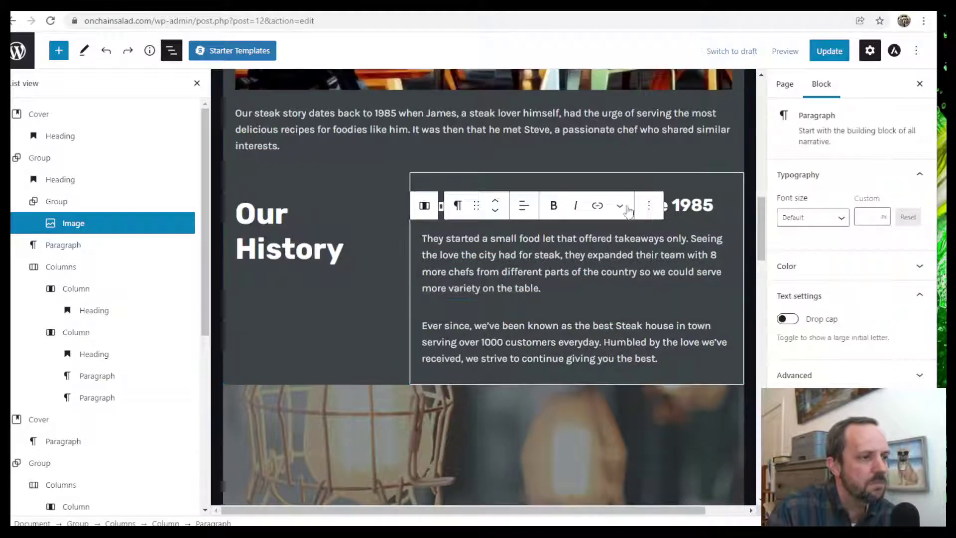
left_click(649, 206)
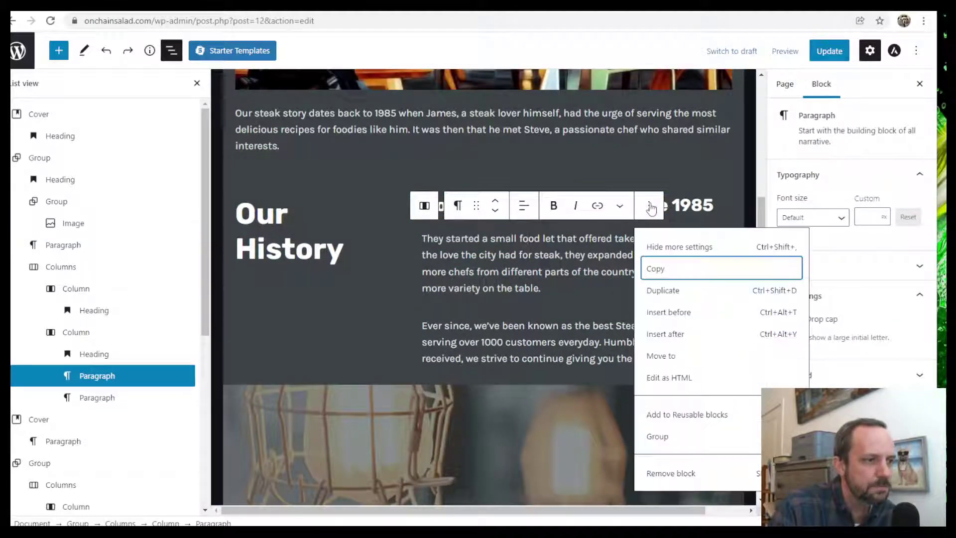
left_click(664, 292)
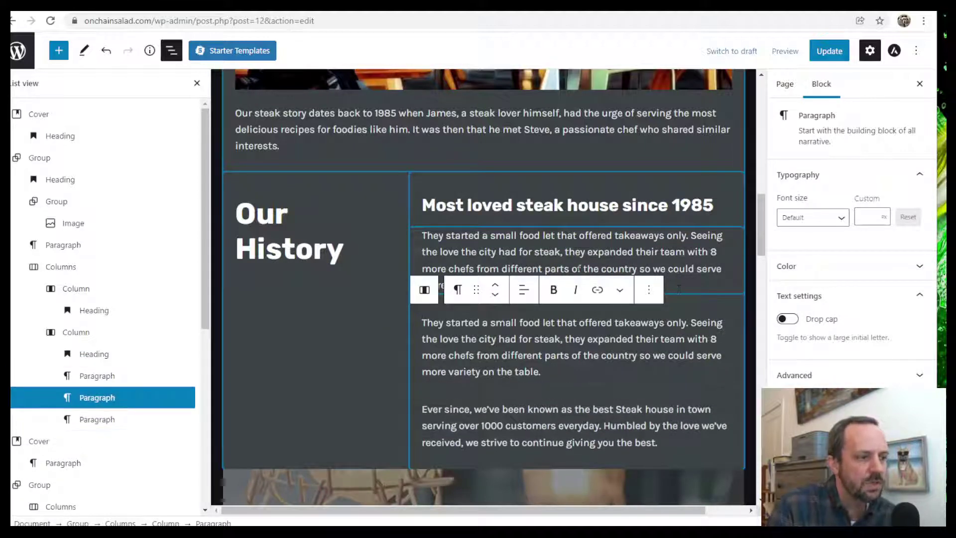
scroll(559, 334, "down", 6)
scroll(560, 335, "up", 4)
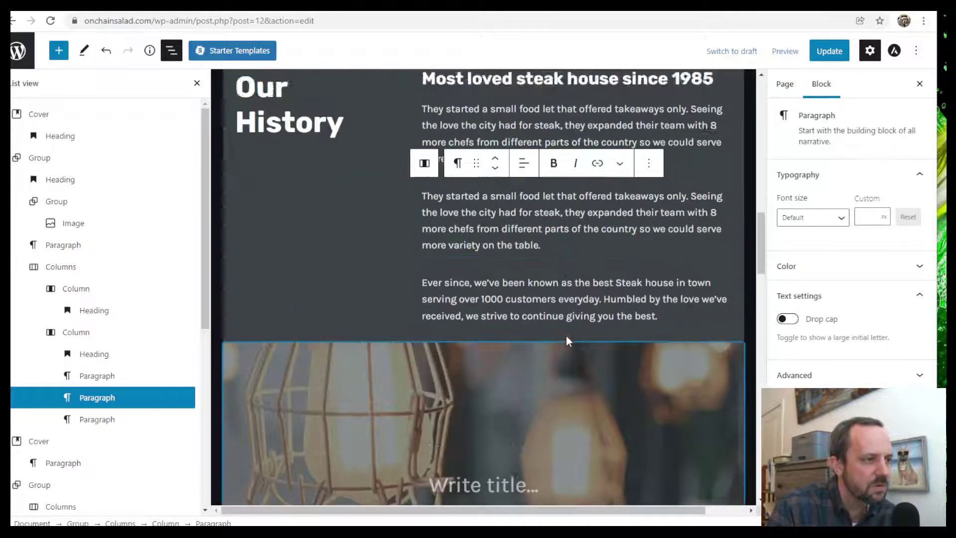
- Duplicate the "Loved by Many" Group block, check the copy, and undo the duplication
scroll(628, 333, "up", 8)
scroll(611, 336, "down", 6)
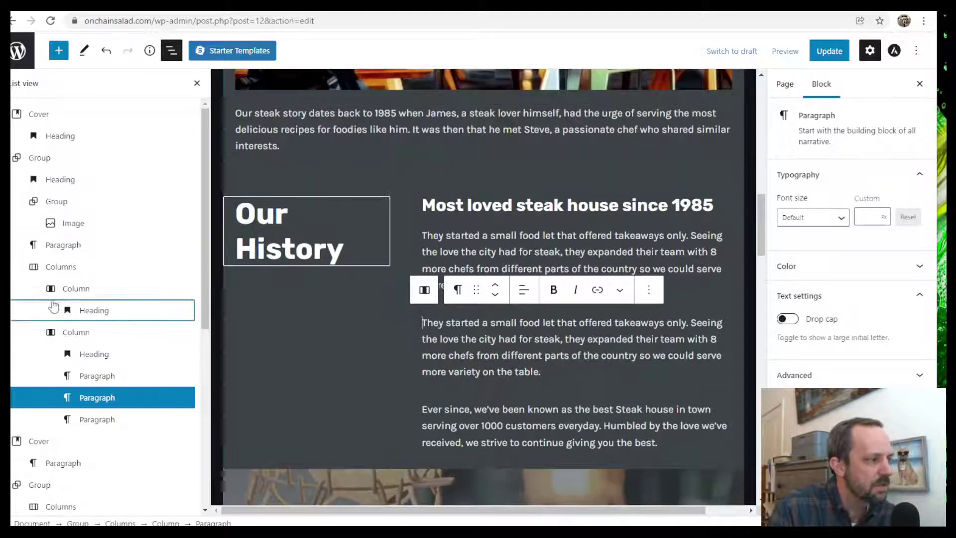
scroll(79, 199, "down", 4)
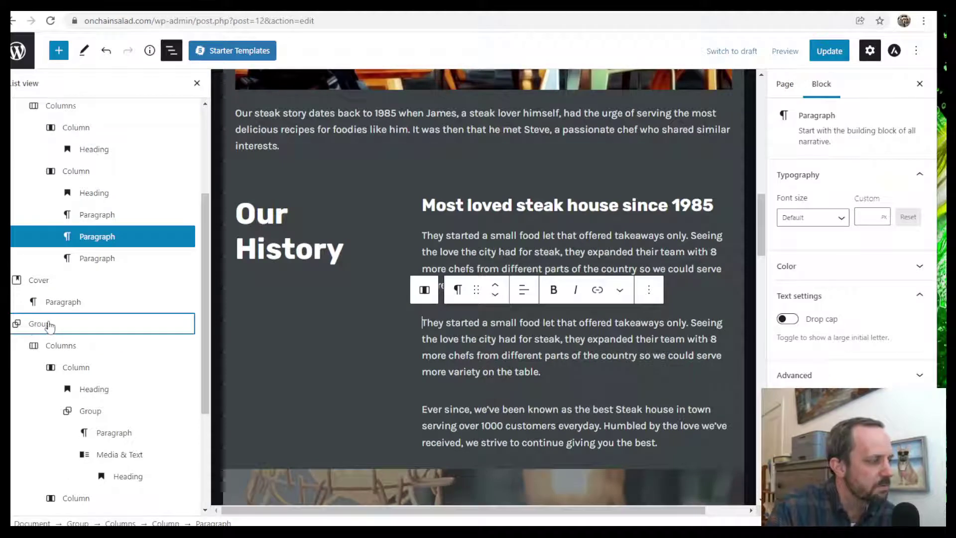
left_click(50, 325)
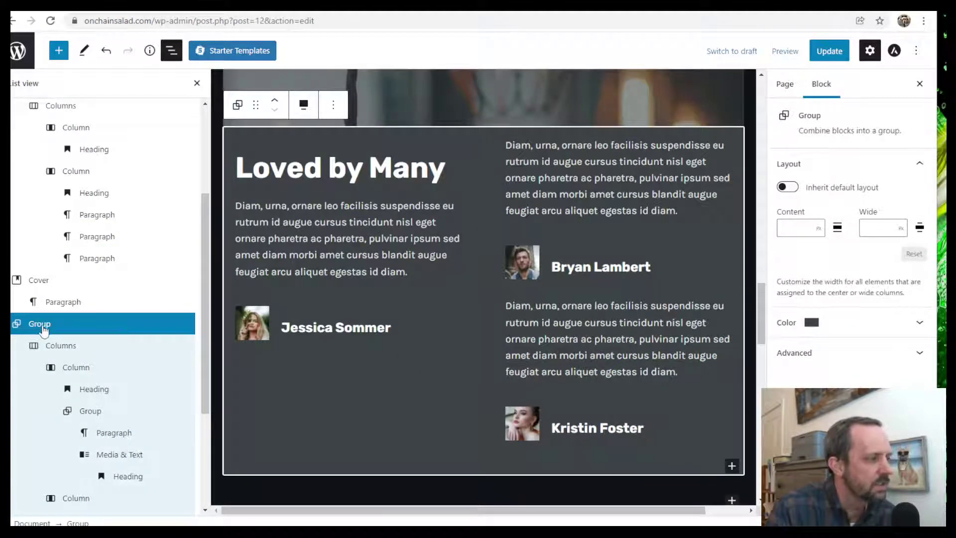
left_click(332, 104)
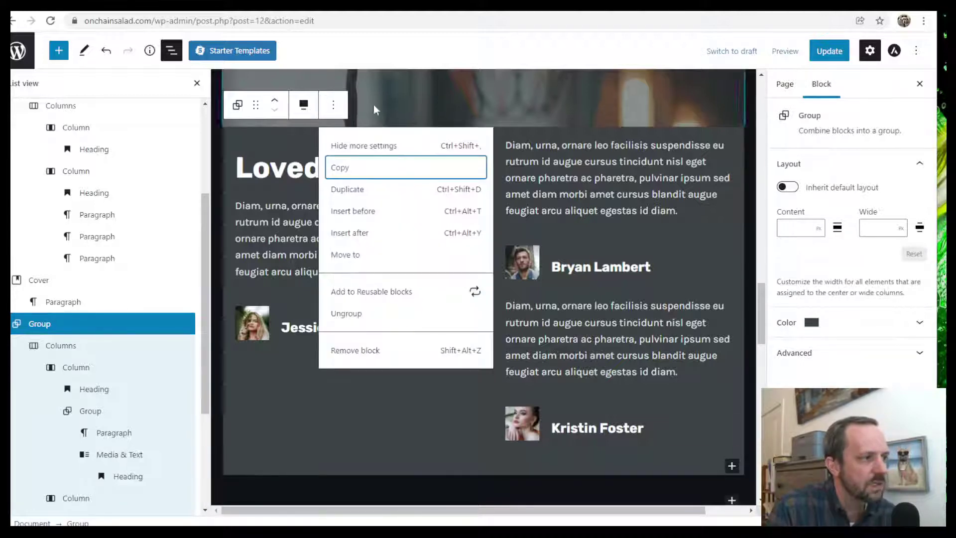
left_click(383, 191)
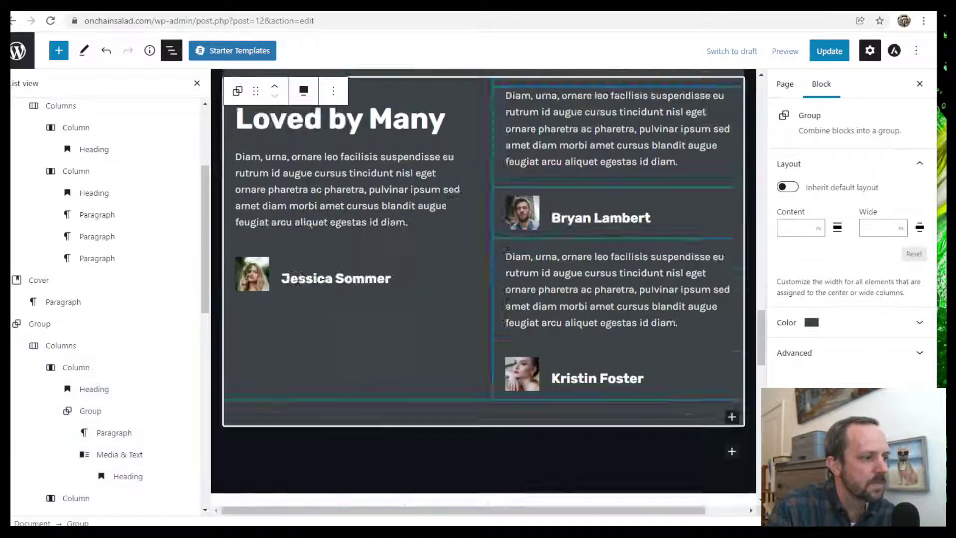
scroll(527, 264, "up", 10)
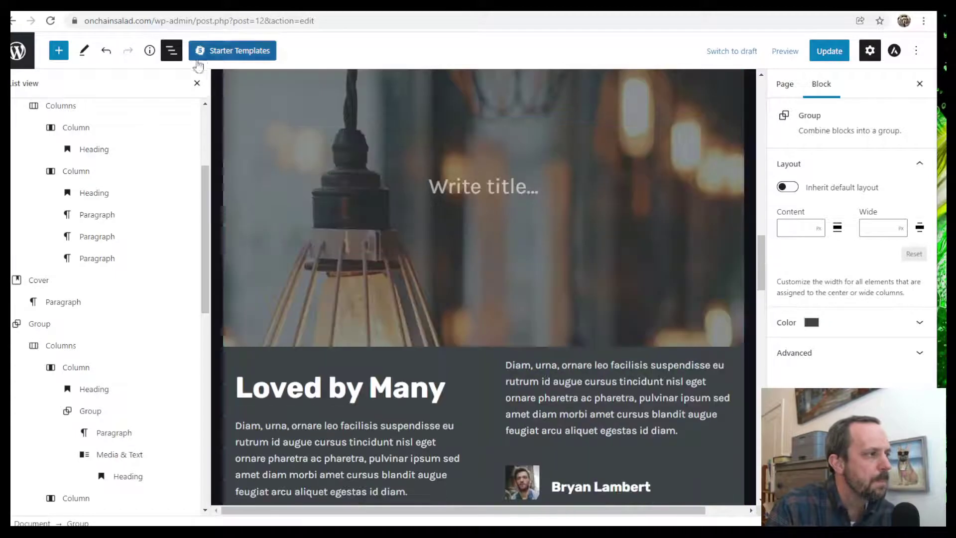
left_click(106, 51)
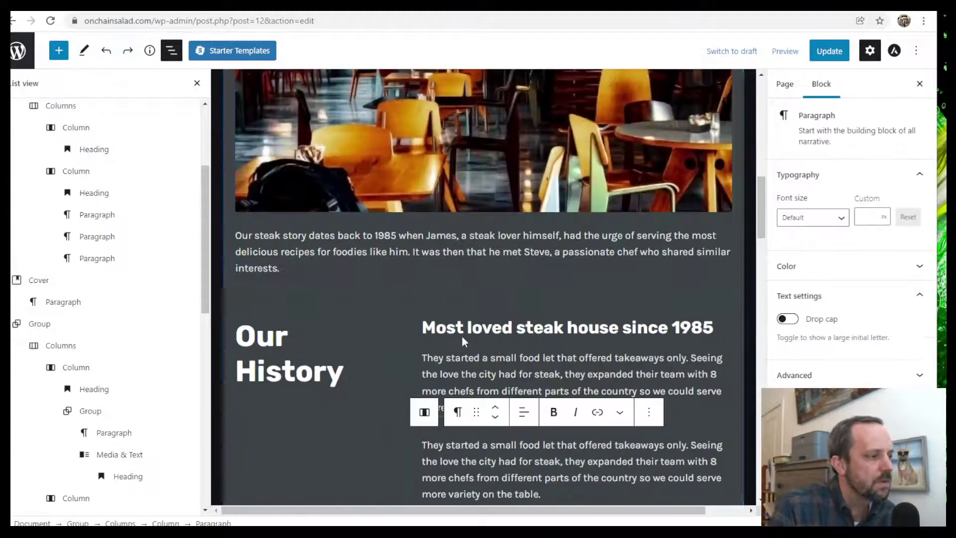
- Save the "Loved by Many" Group as a reusable block named 1a
scroll(526, 321, "down", 3)
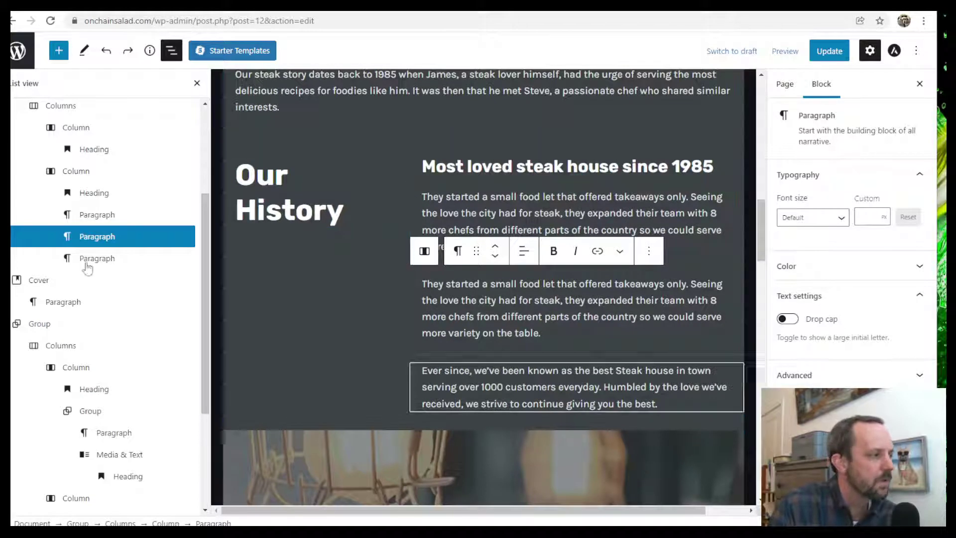
left_click(37, 326)
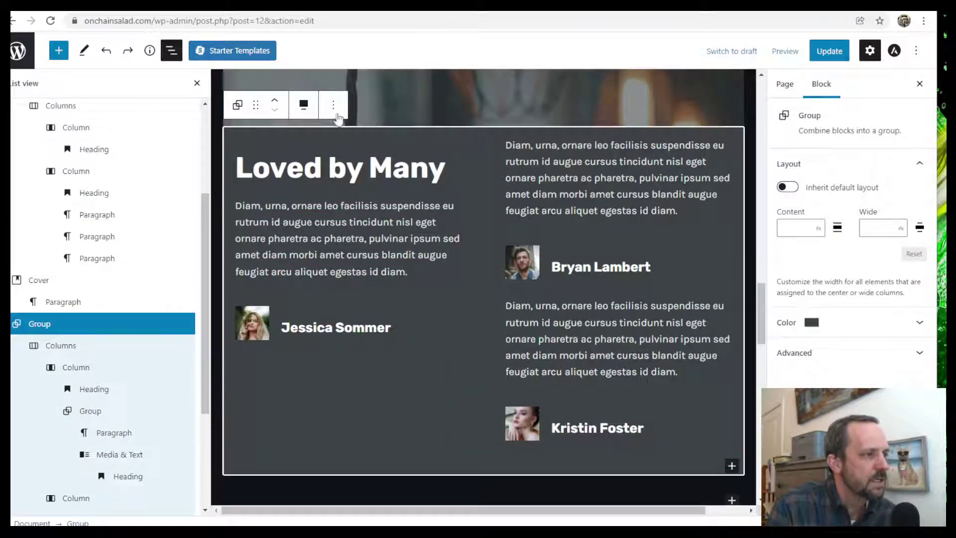
left_click(333, 107)
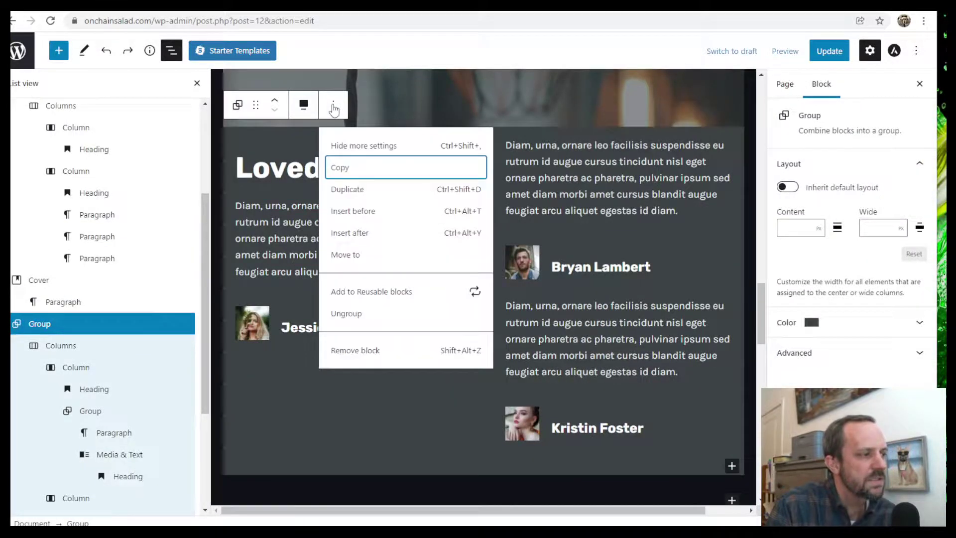
left_click(379, 292)
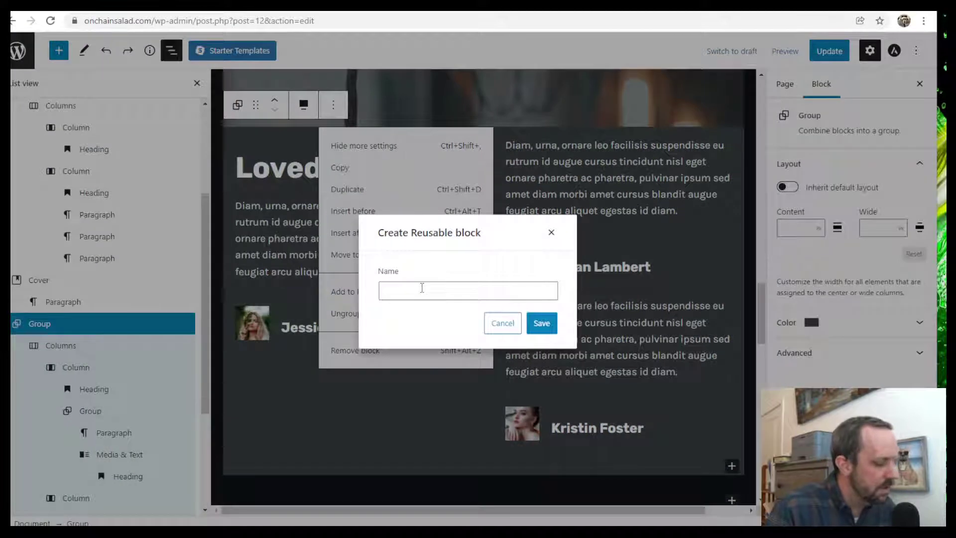
left_click(408, 291)
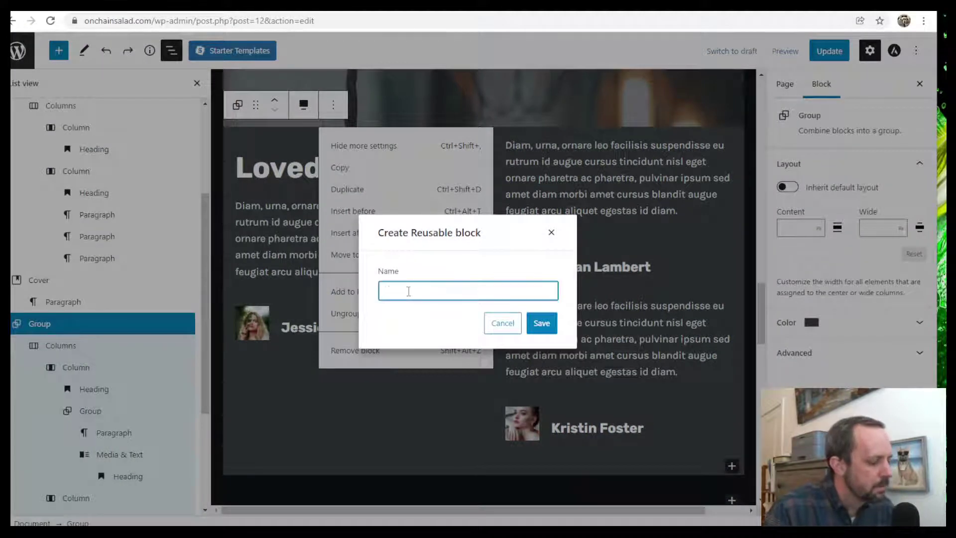
left_click(555, 332)
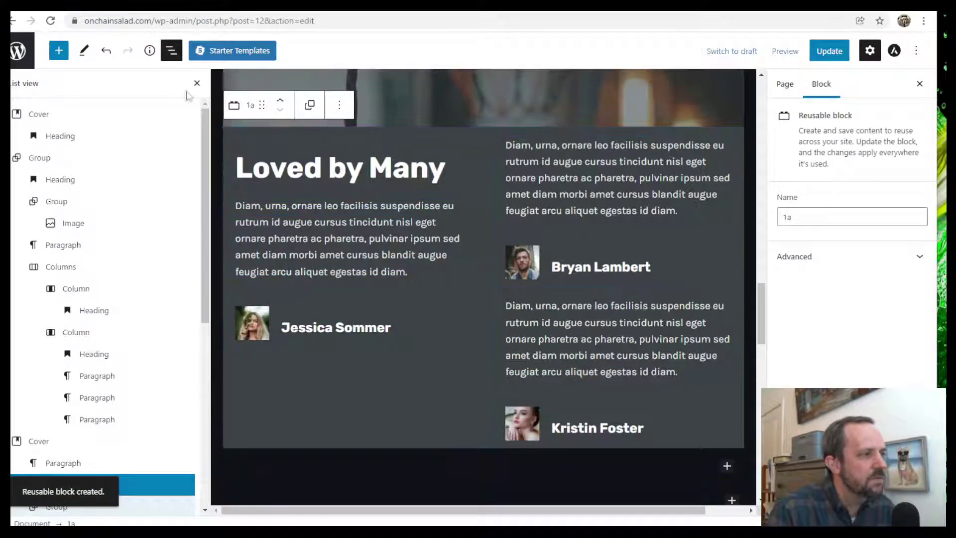
- Insert an empty block before the "Winners of international cooking competitions" heading
scroll(516, 268, "up", 20)
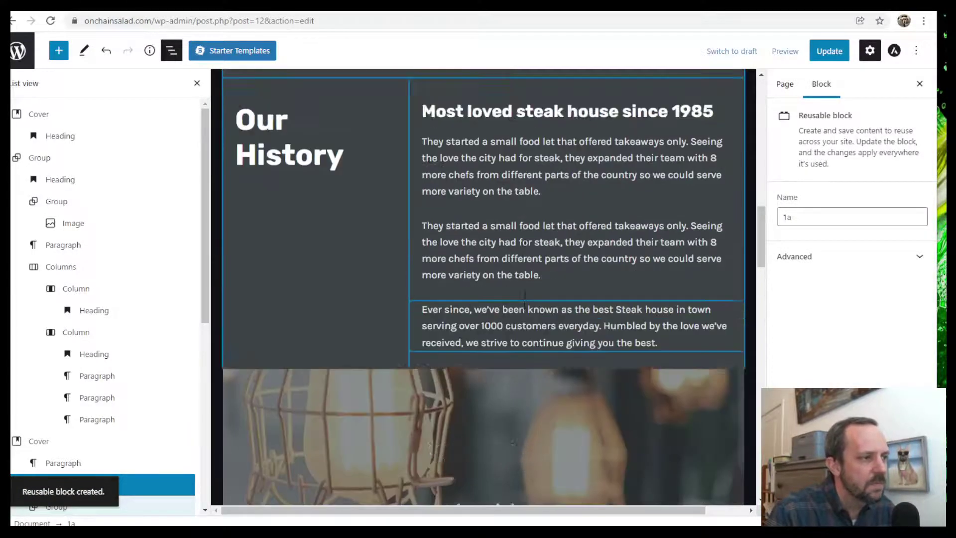
scroll(432, 134, "down", 6)
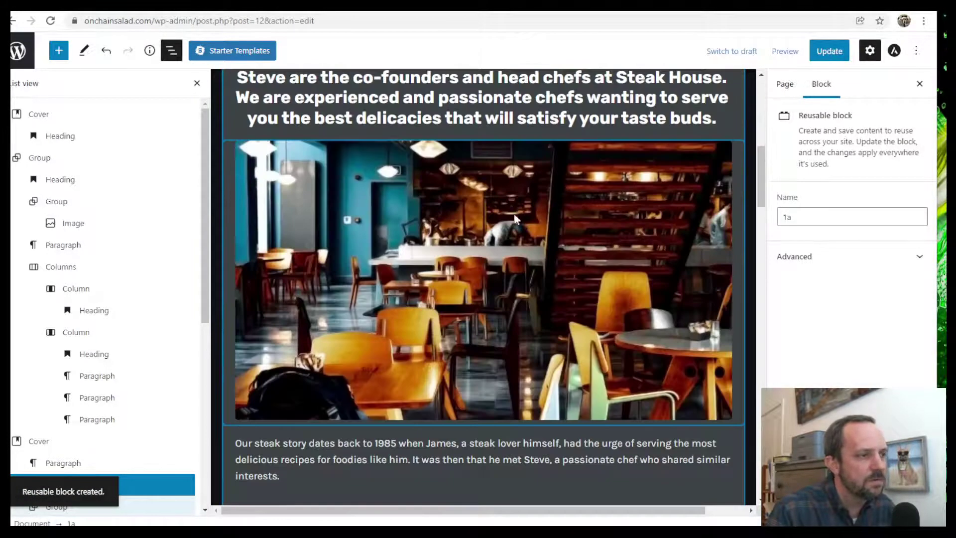
scroll(513, 213, "up", 4)
left_click(515, 238)
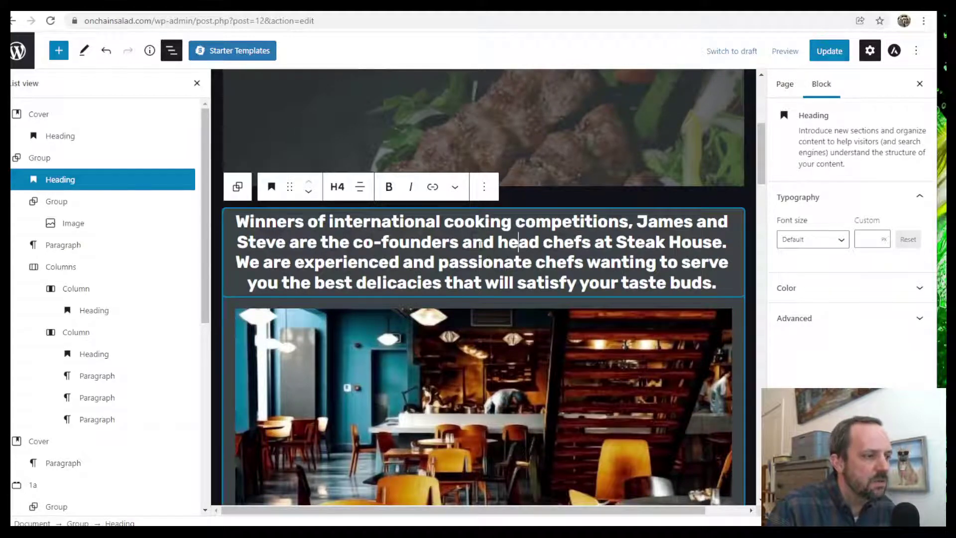
left_click(483, 187)
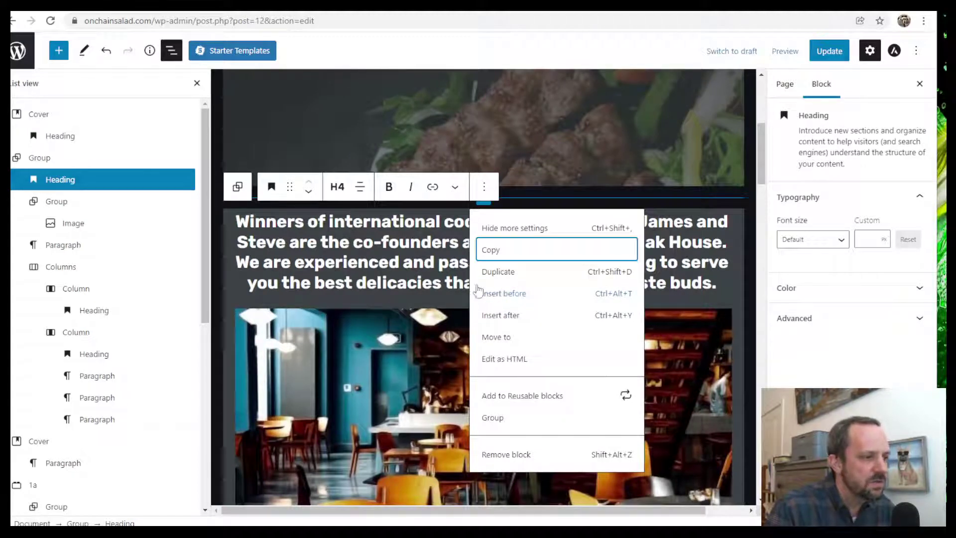
left_click(399, 242)
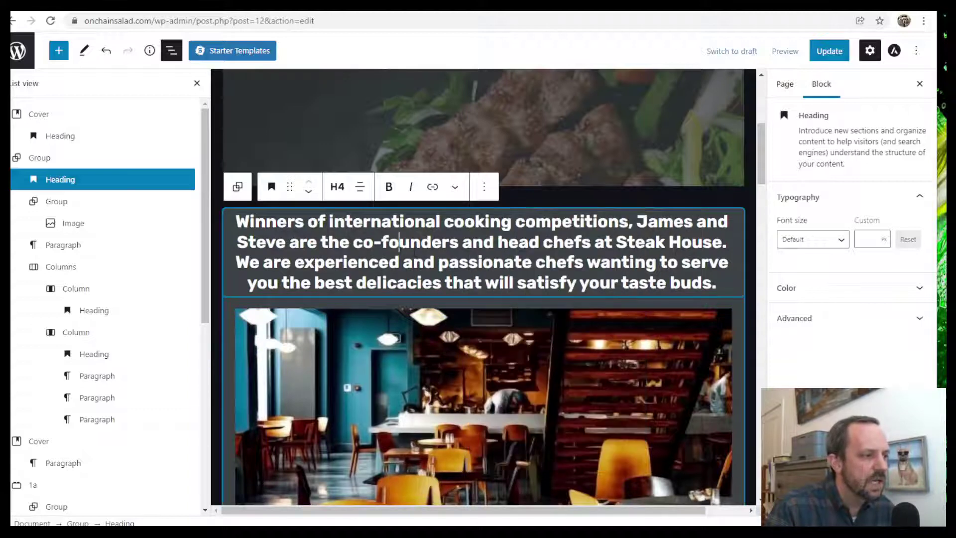
left_click(484, 186)
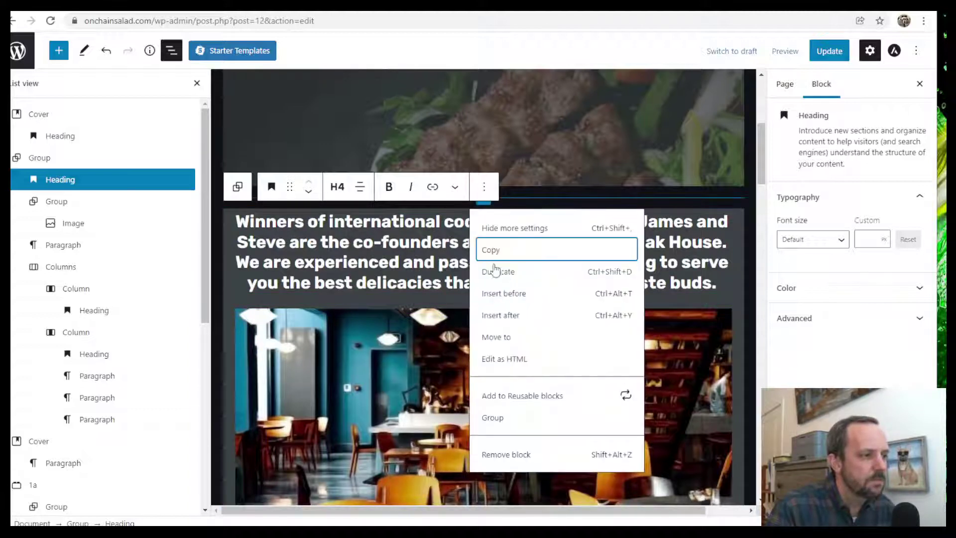
left_click(504, 294)
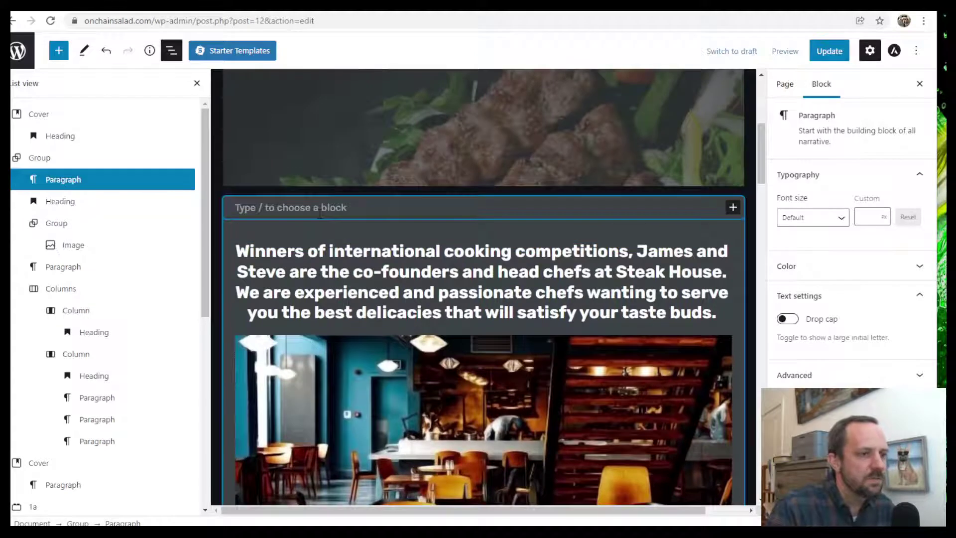
- Find the reusable block 1a, insert it in the empty block above the introductory heading, and check its placement on the page
left_click(732, 208)
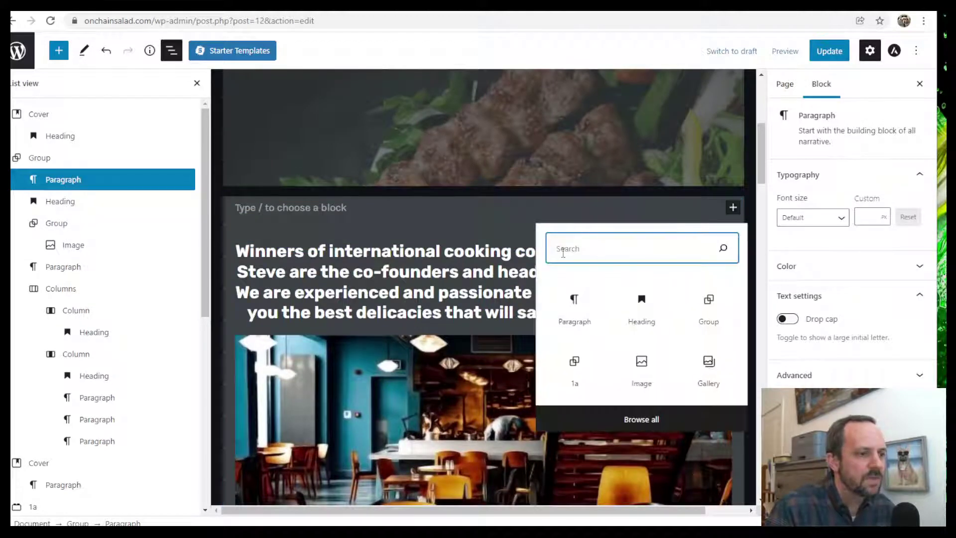
type("1a")
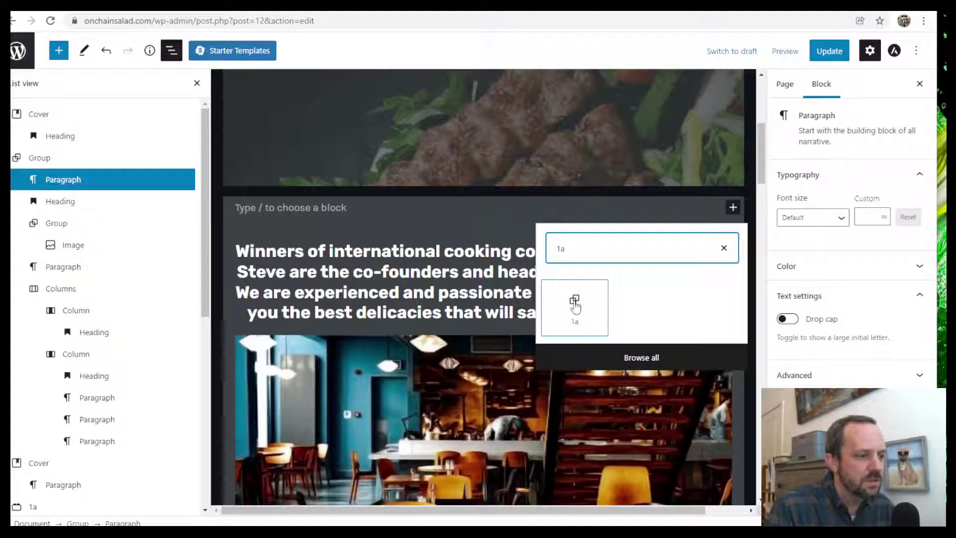
left_click(575, 303)
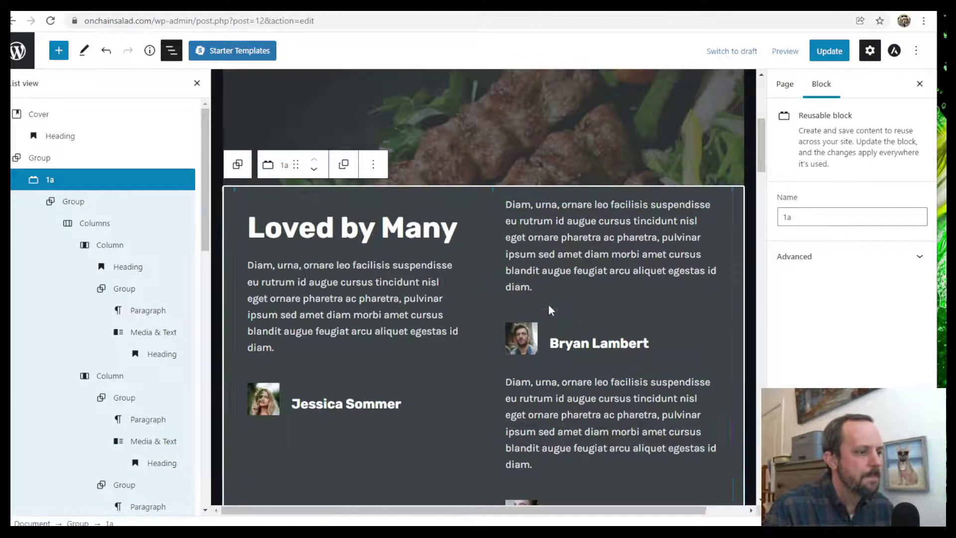
scroll(559, 266, "down", 5)
scroll(559, 267, "down", 5)
scroll(450, 239, "up", 10)
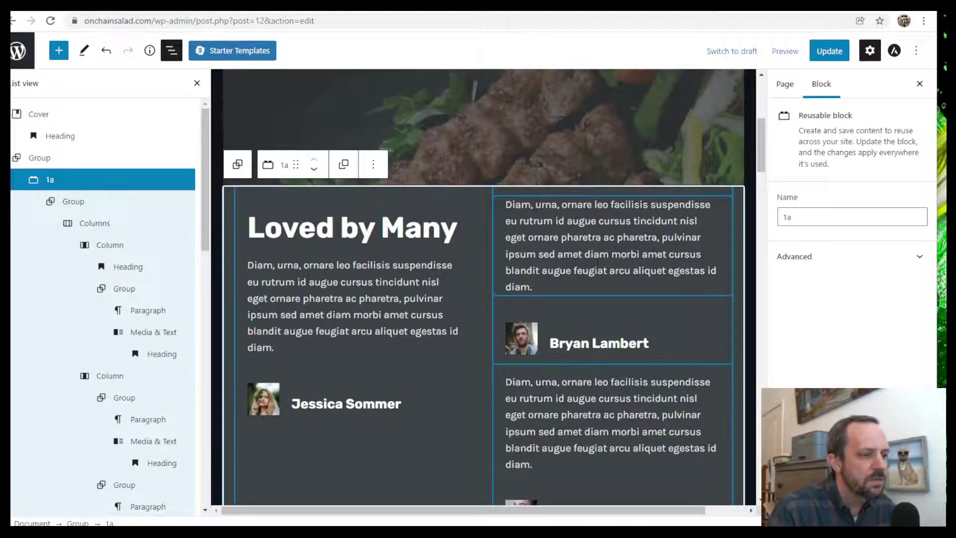
scroll(597, 261, "down", 6)
scroll(593, 252, "up", 3)
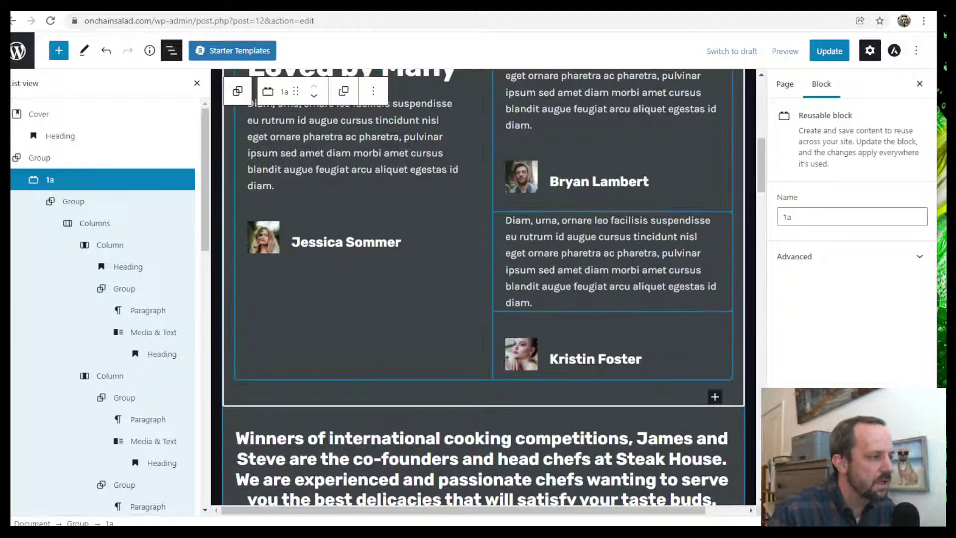
scroll(618, 284, "up", 9)
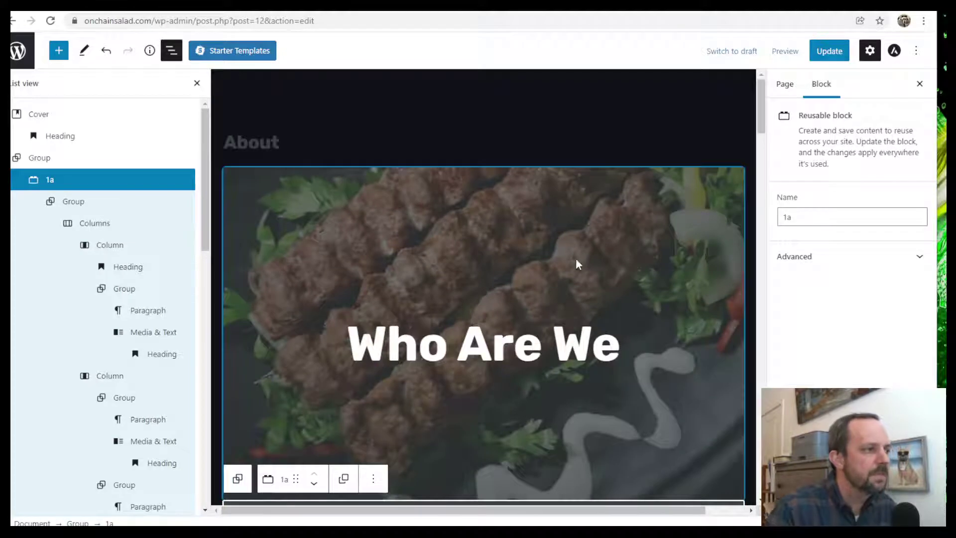
scroll(500, 257, "down", 5)
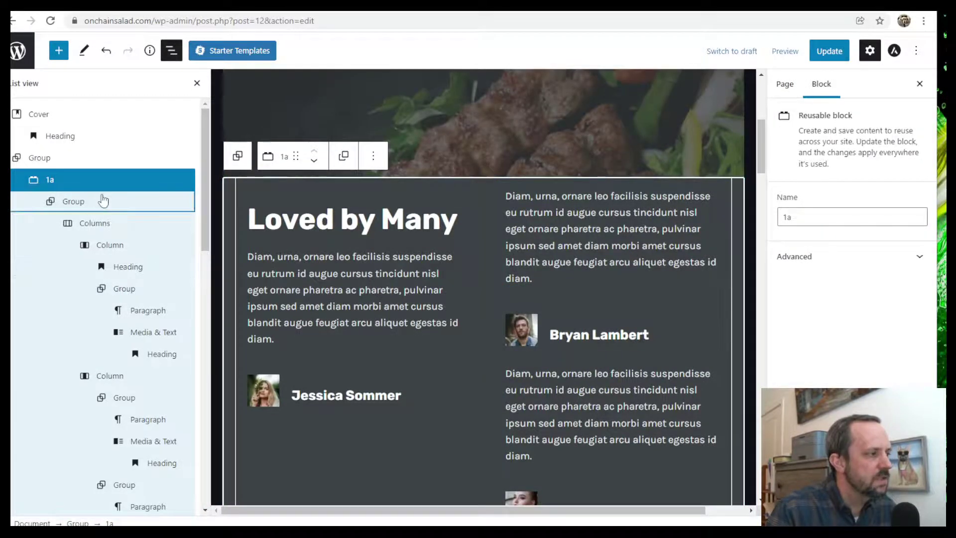
- Insert an empty block after the first paragraph in the second column of reusable block 1a, and open its block chooser
left_click(373, 158)
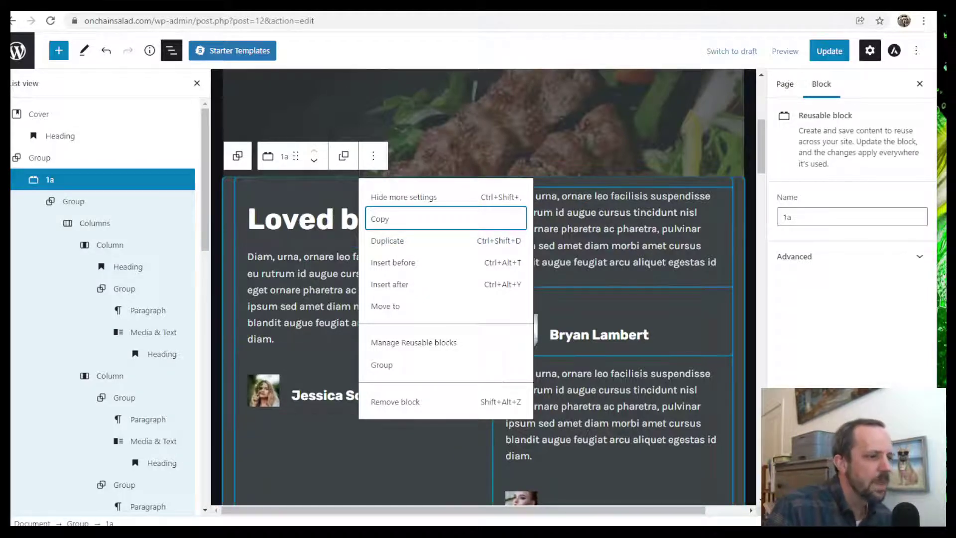
left_click(616, 231)
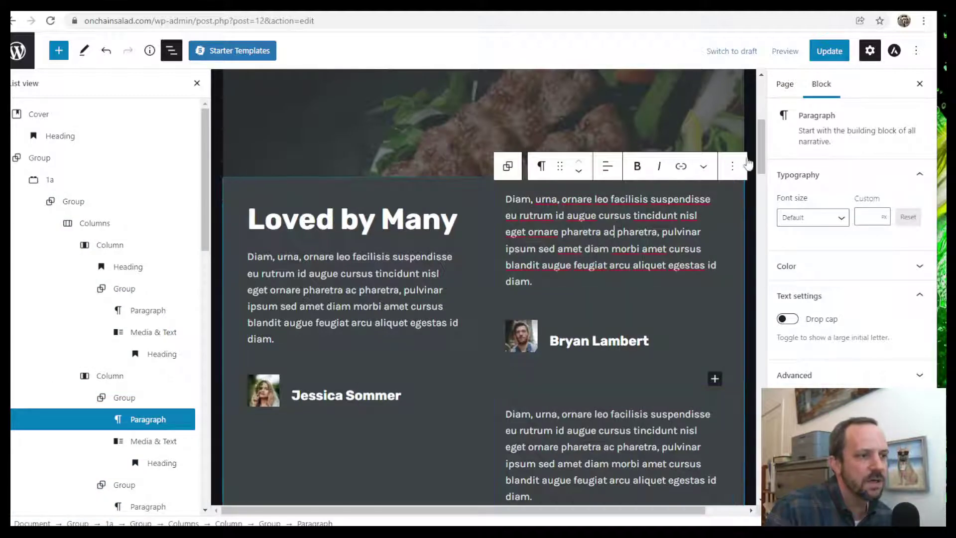
left_click(732, 166)
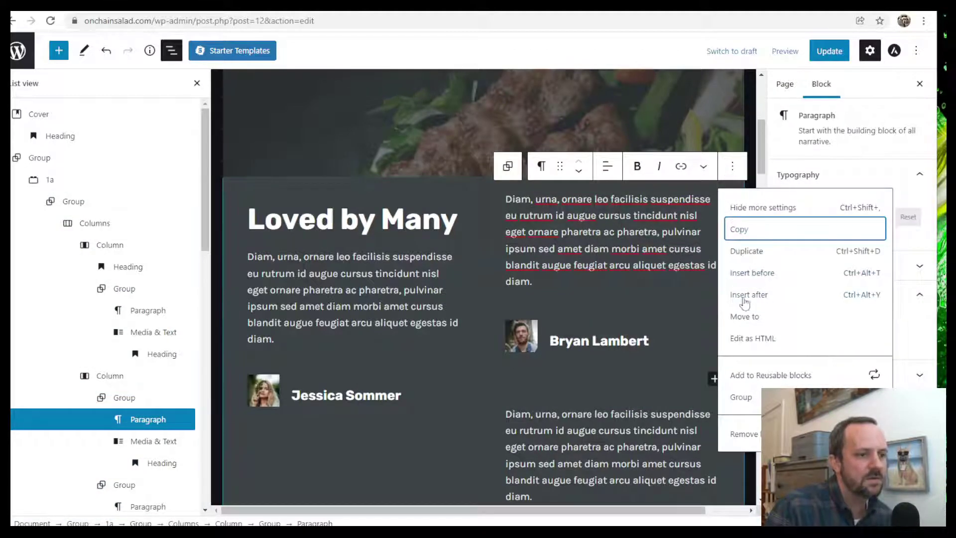
left_click(747, 295)
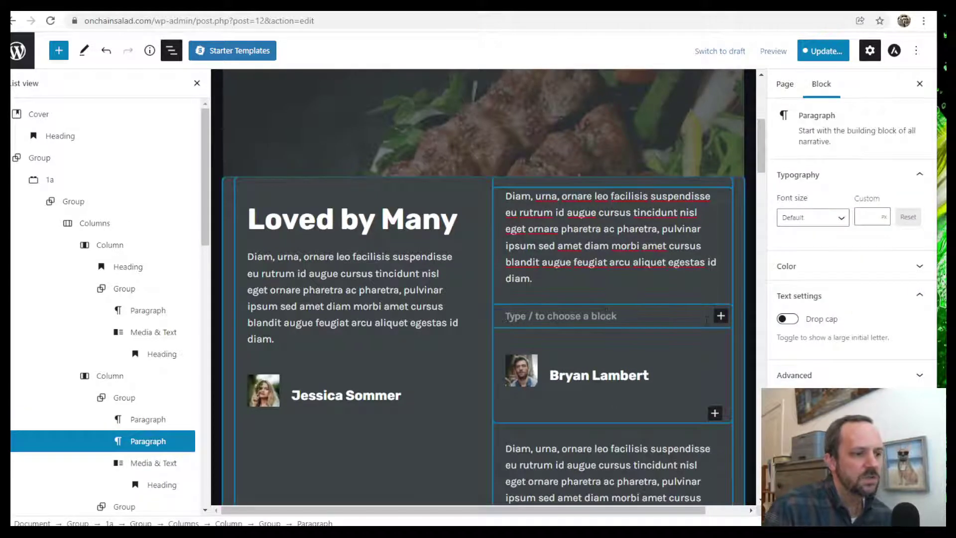
left_click(720, 316)
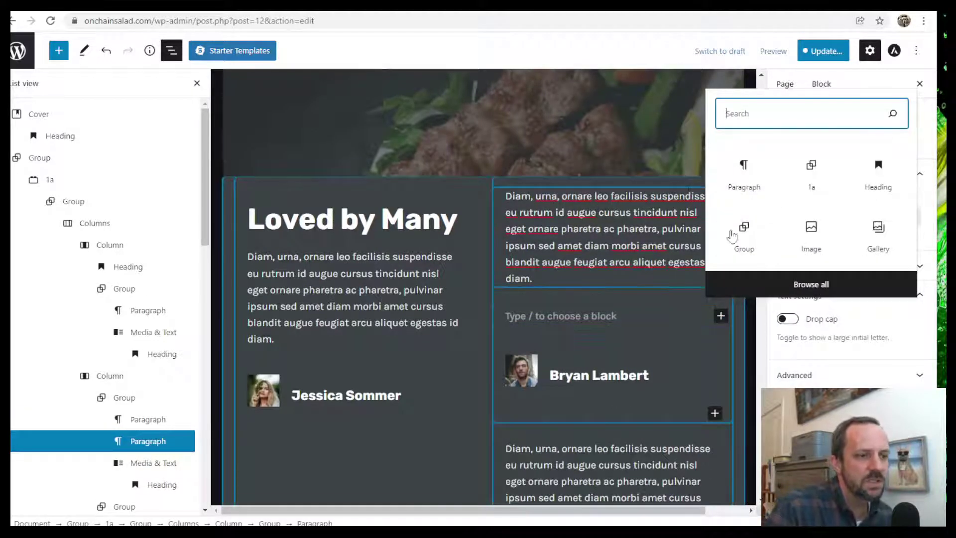